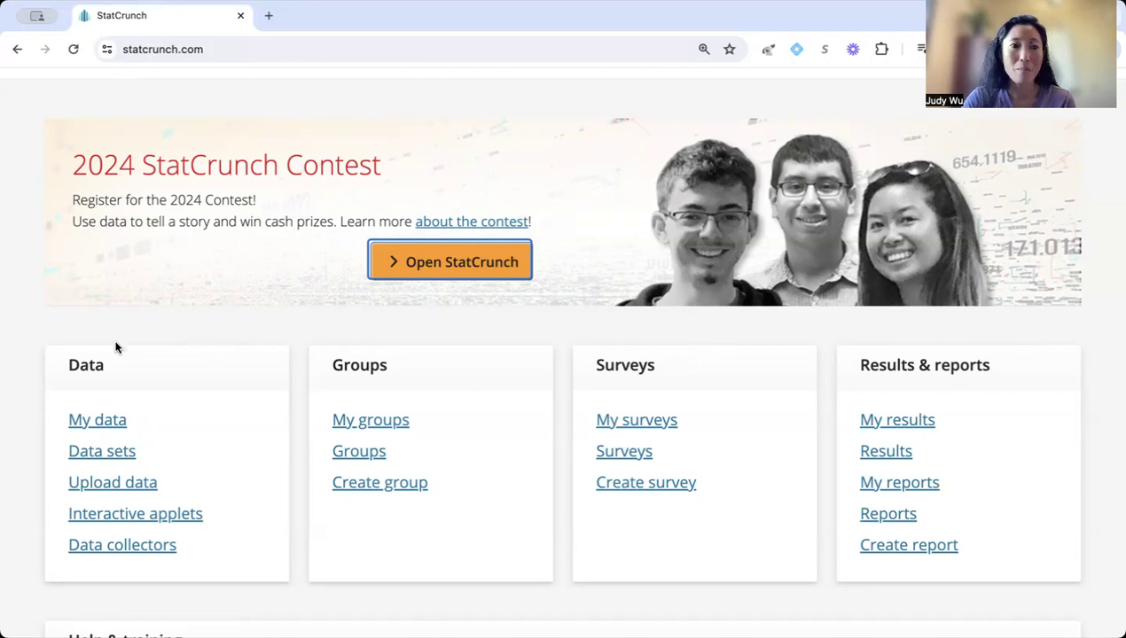
pyautogui.click(101, 452)
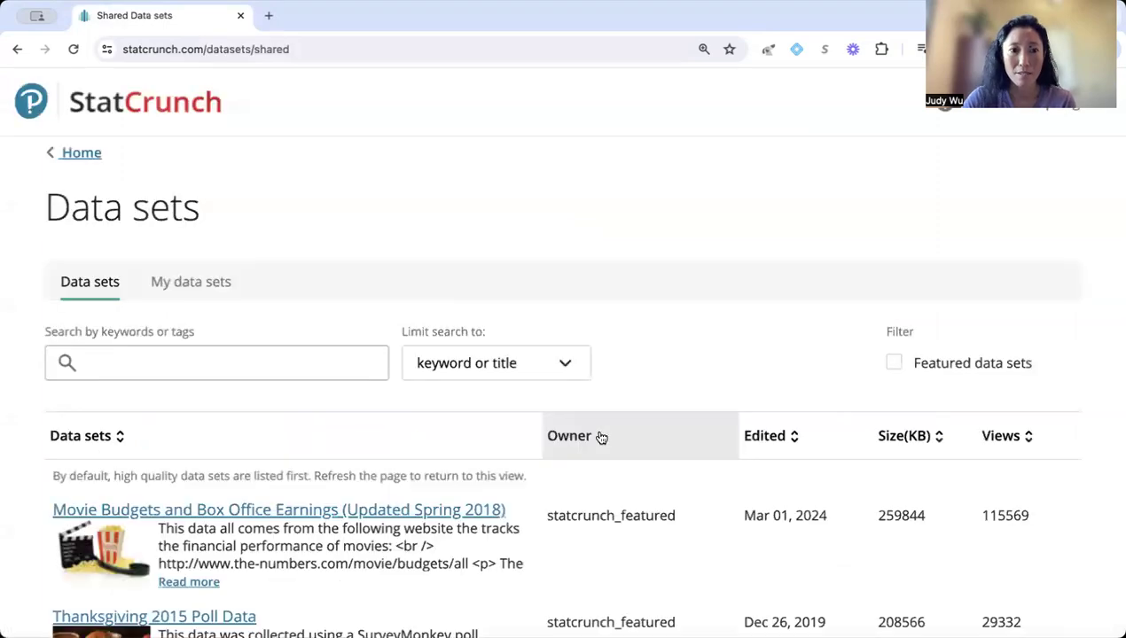
pyautogui.scroll(-3, 601, 438)
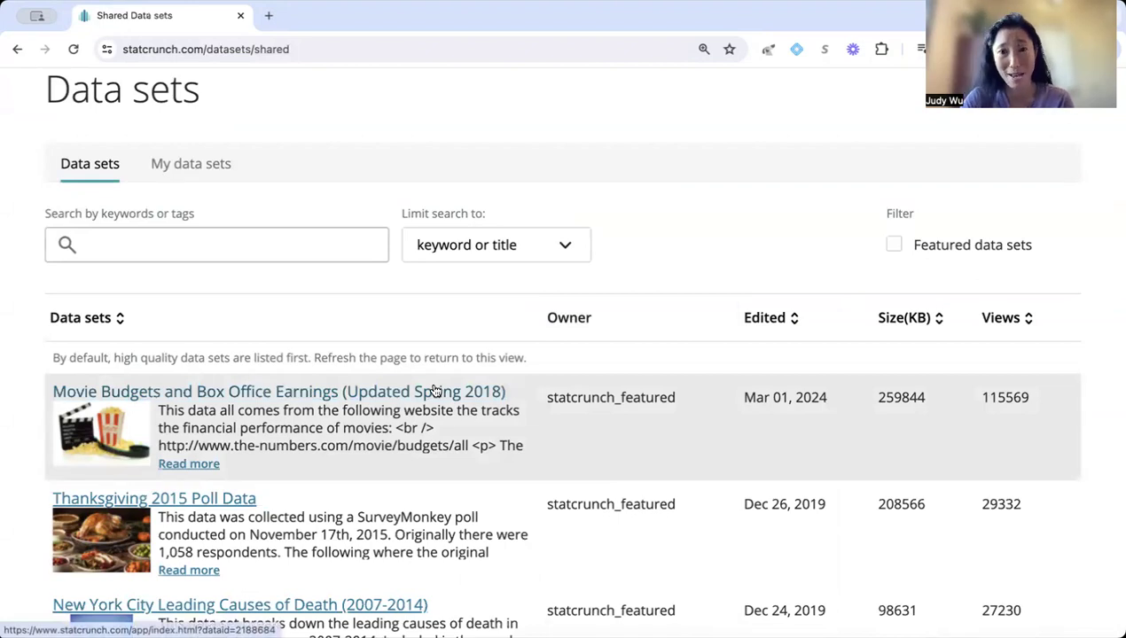
pyautogui.scroll(-4, 434, 391)
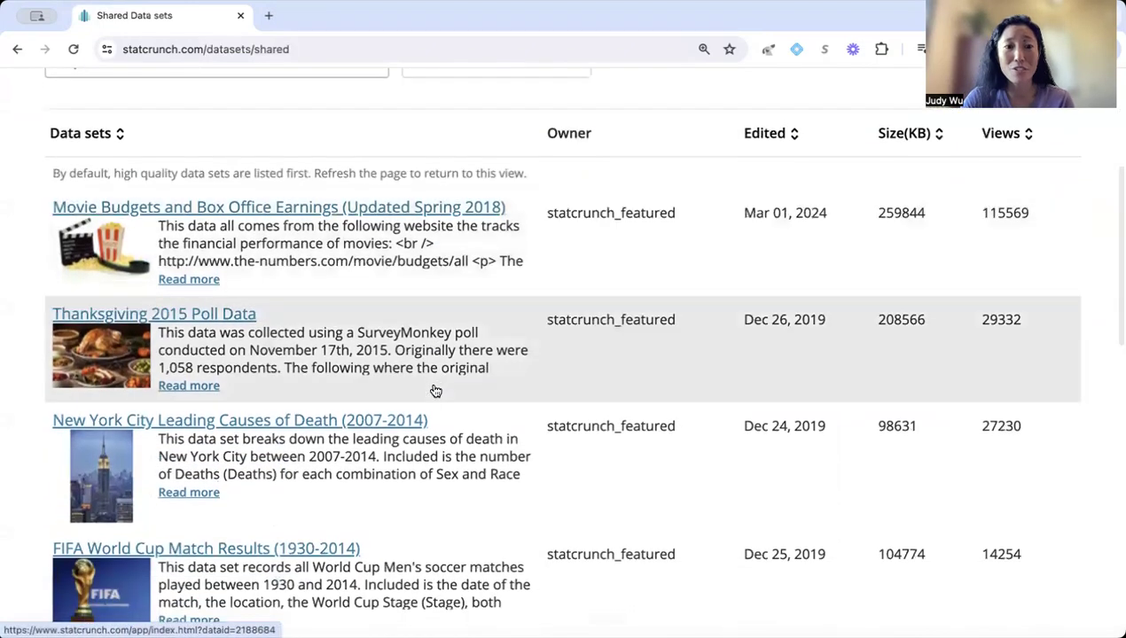
pyautogui.scroll(5, 434, 391)
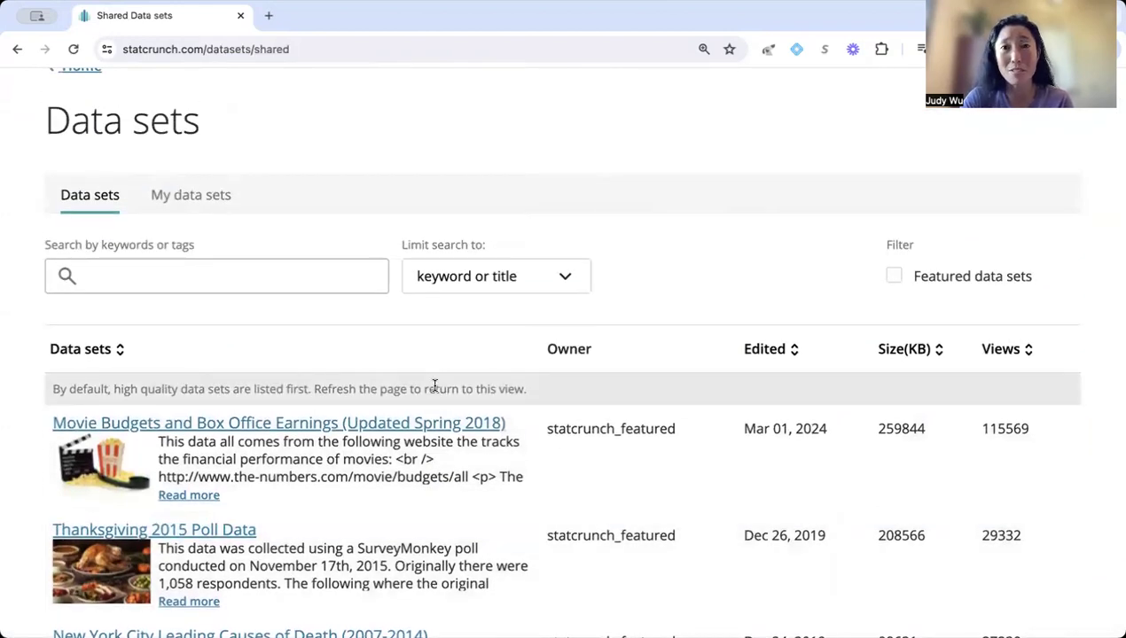
# Step: Open the Movie Budgets and Box Office Earnings (Updated Spring 2018) data table and its Data menu
pyautogui.click(356, 422)
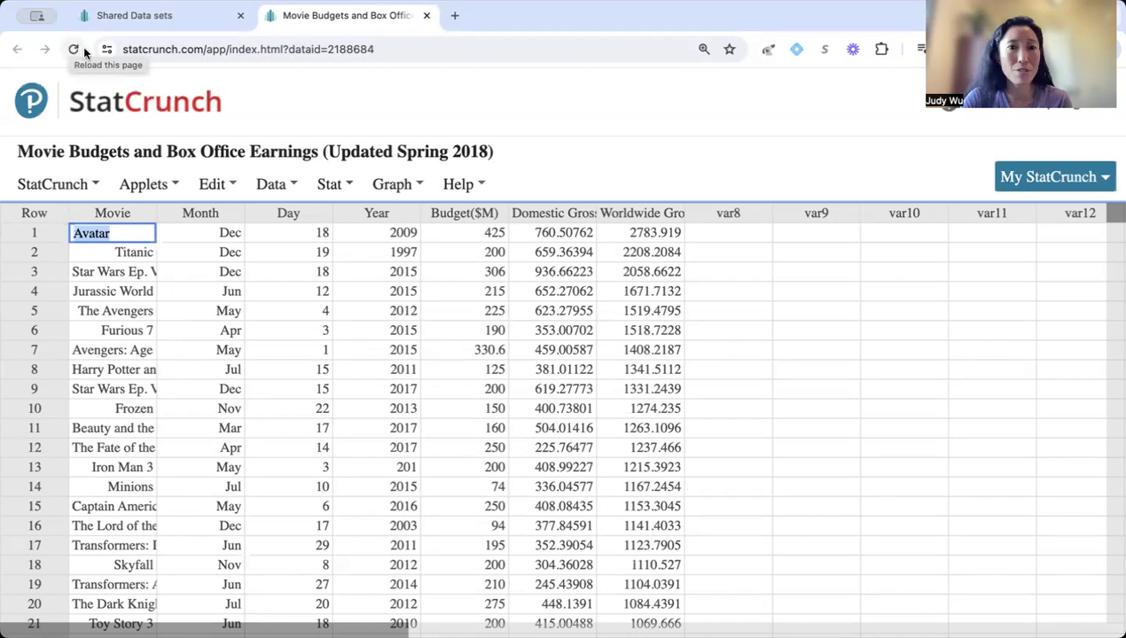
pyautogui.click(266, 184)
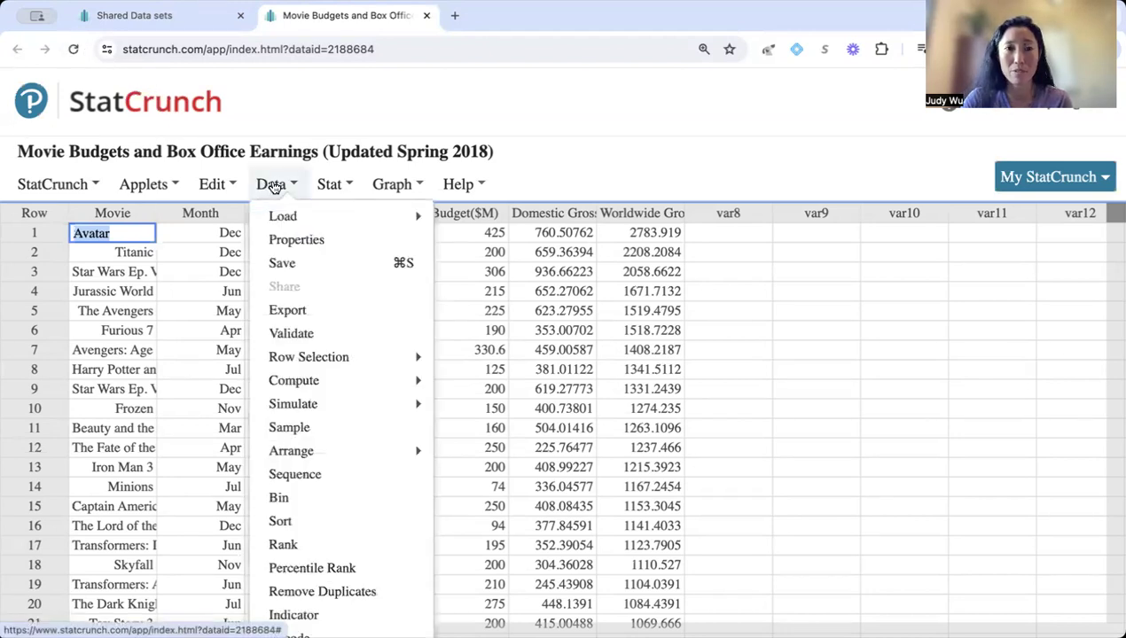
# Step: Sample the Budget($M) column with sample size 4 and 25 samples
pyautogui.click(321, 432)
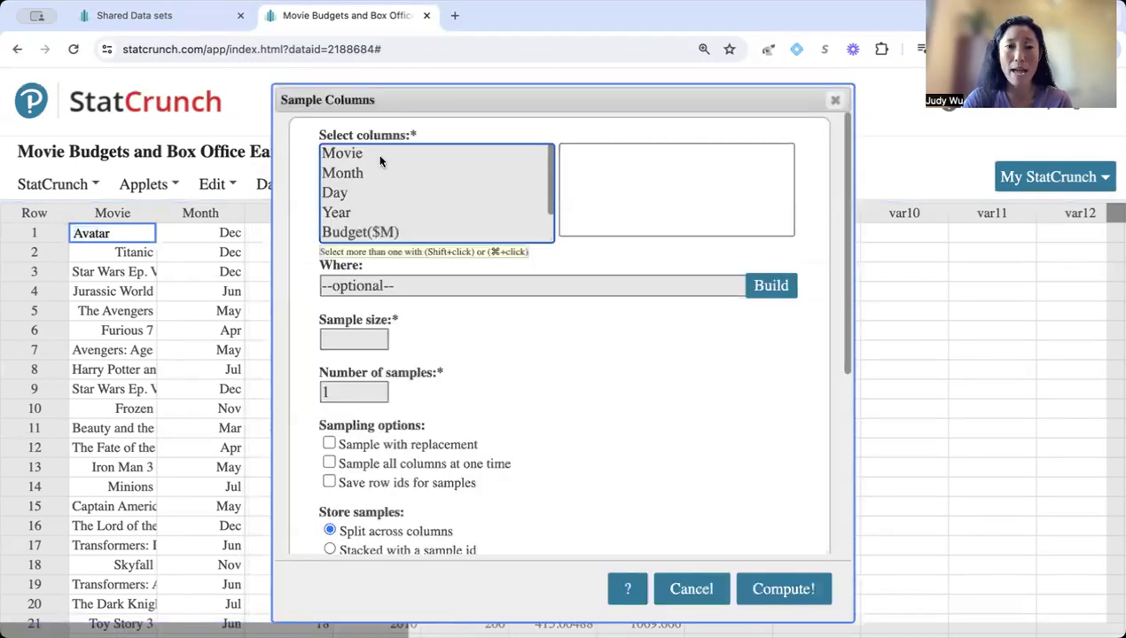
pyautogui.scroll(-2, 380, 161)
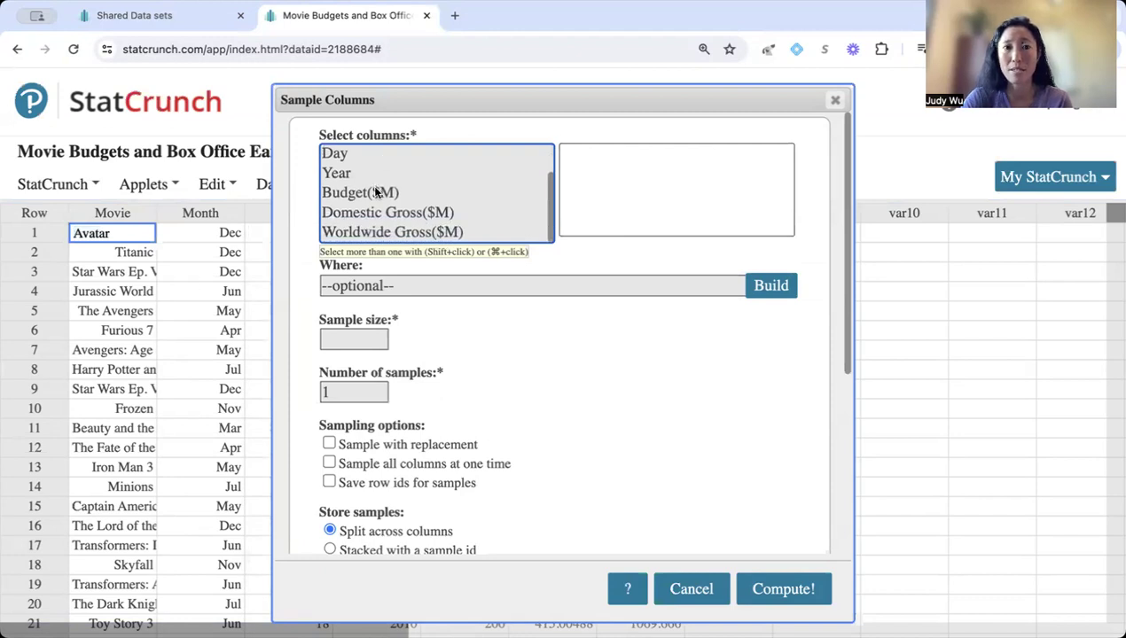
pyautogui.click(376, 193)
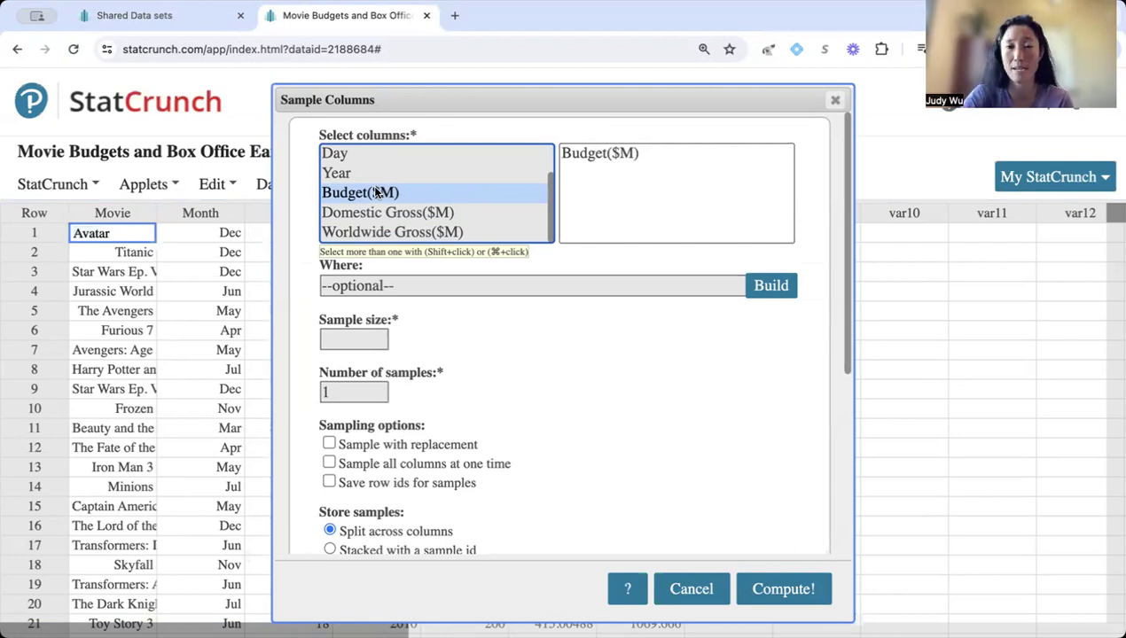
pyautogui.click(358, 339)
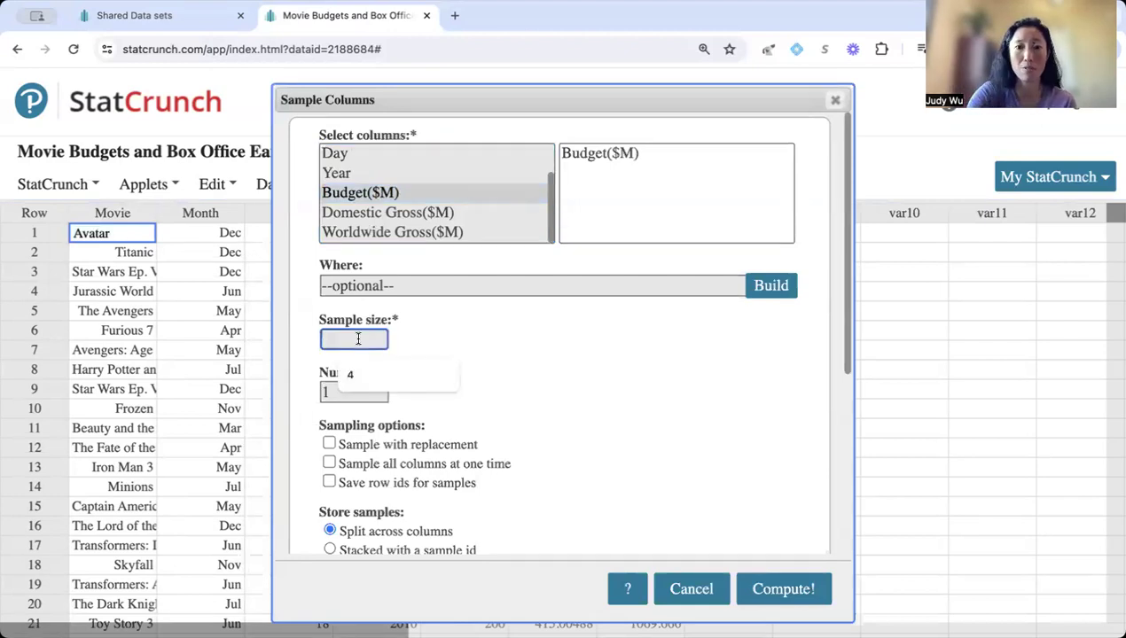
pyautogui.write('4')
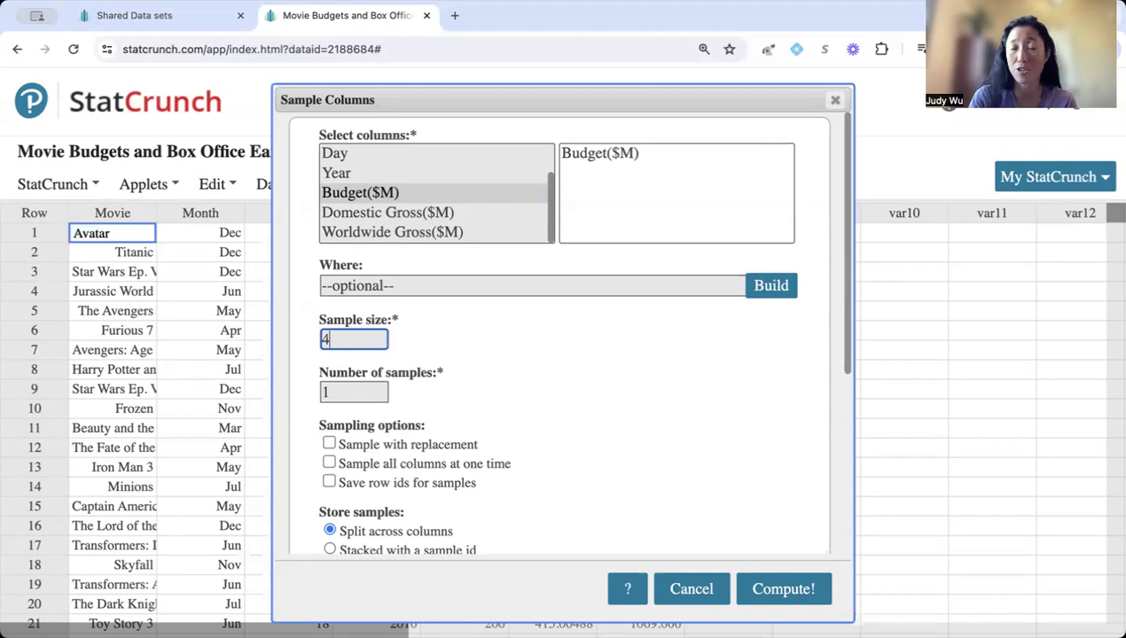
pyautogui.click(356, 392)
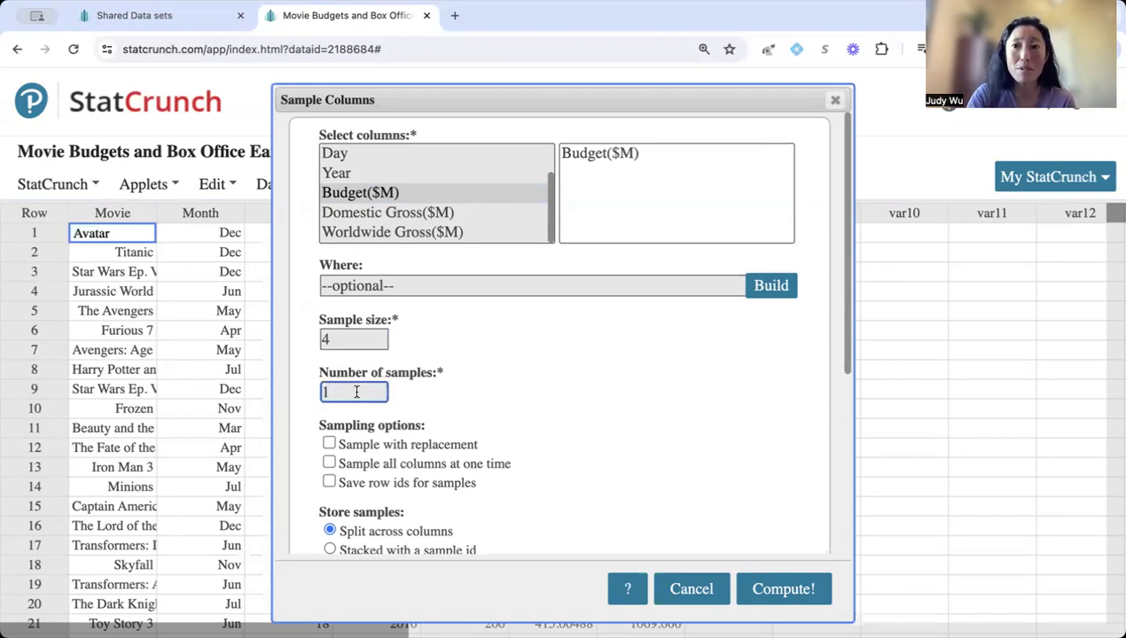
pyautogui.press('BackSpace')
pyautogui.write('25')
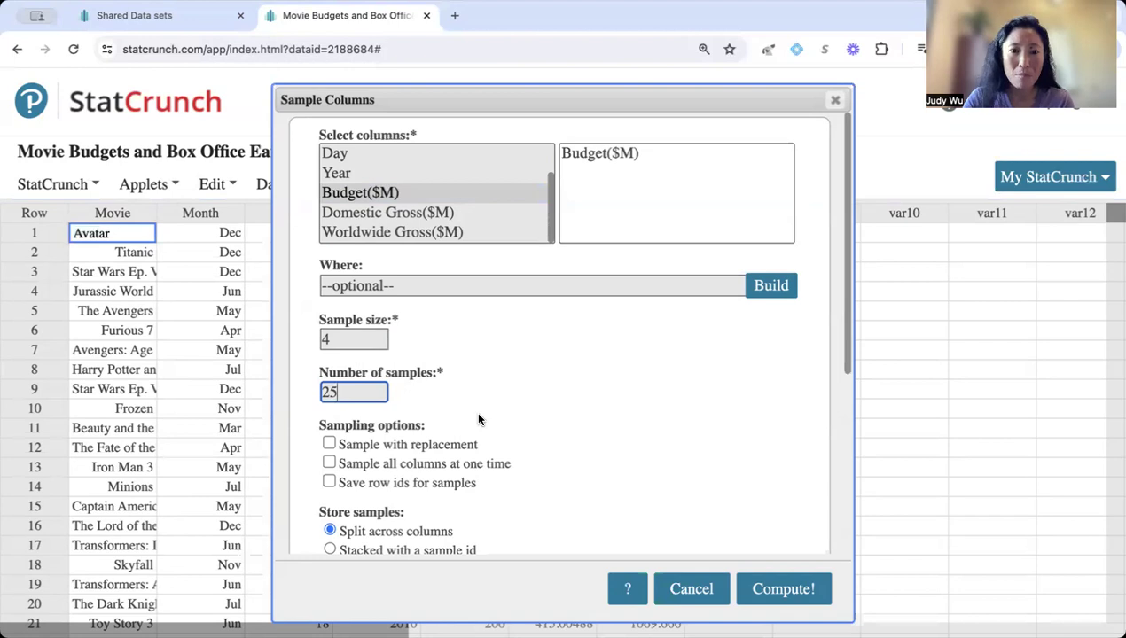
# Step: Switch to computing a statistic for each sample and paste the example mean expression
pyautogui.scroll(-1, 479, 419)
pyautogui.scroll(-5, 477, 418)
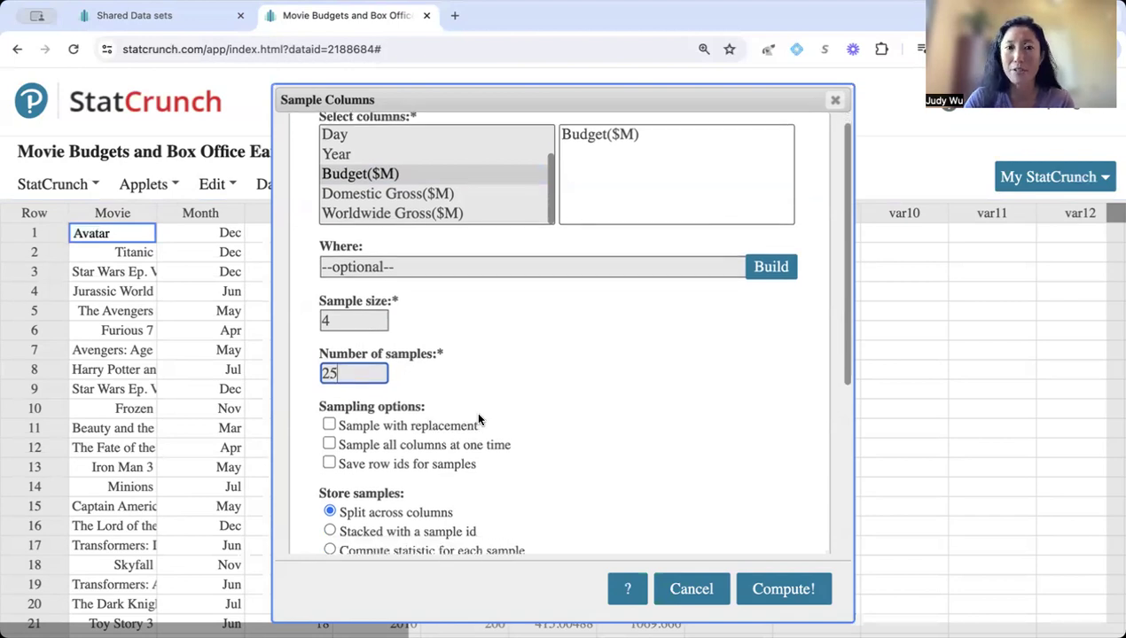
pyautogui.scroll(-2, 479, 419)
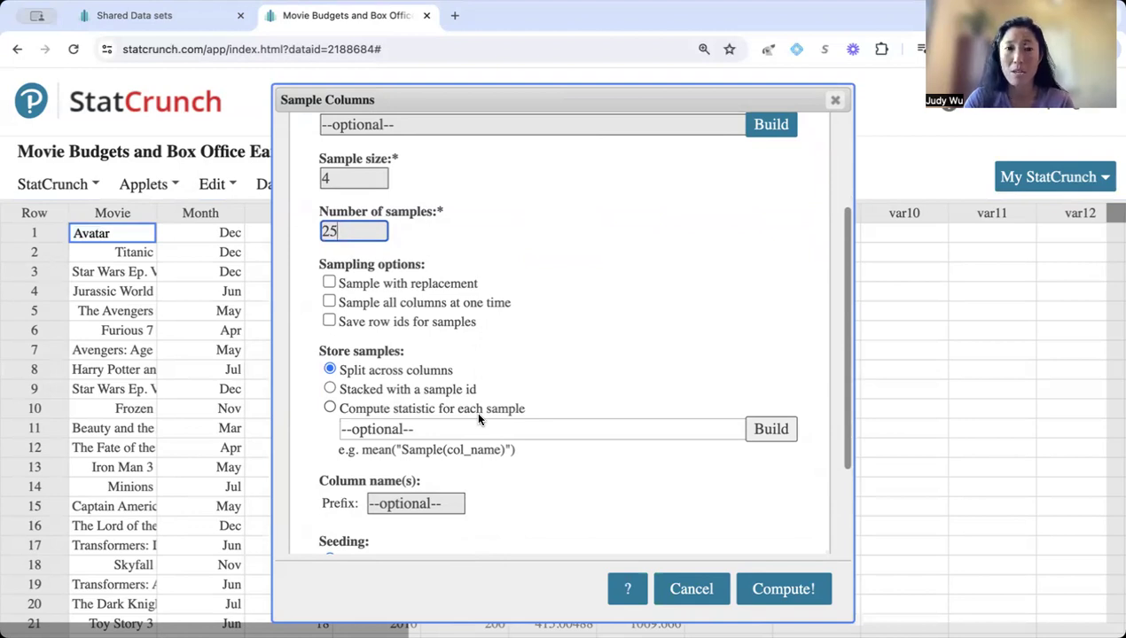
pyautogui.click(330, 408)
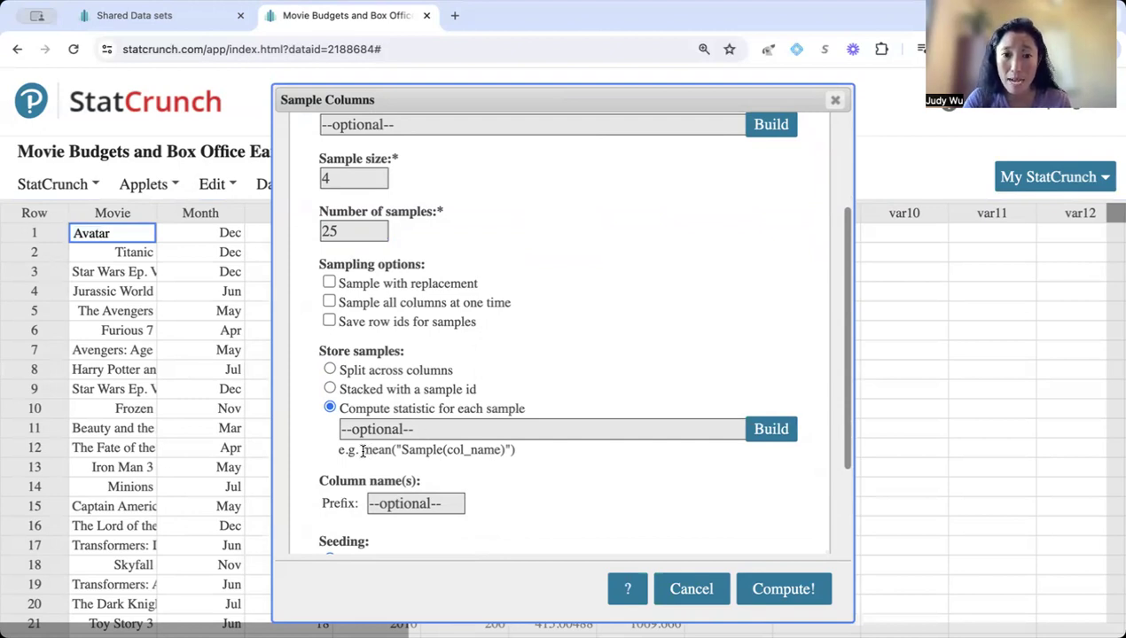
pyautogui.moveTo(362, 450); pyautogui.dragTo(515, 455)
pyautogui.hotkey('ctrl', 'c')
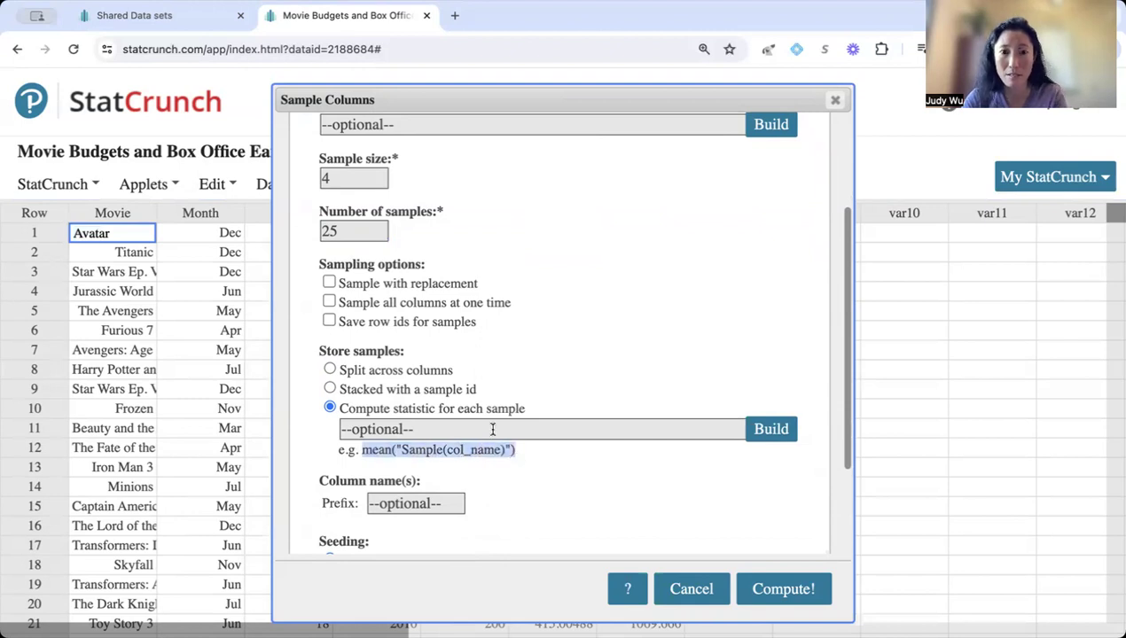
pyautogui.click(491, 429)
pyautogui.hotkey('ctrl', 'v')
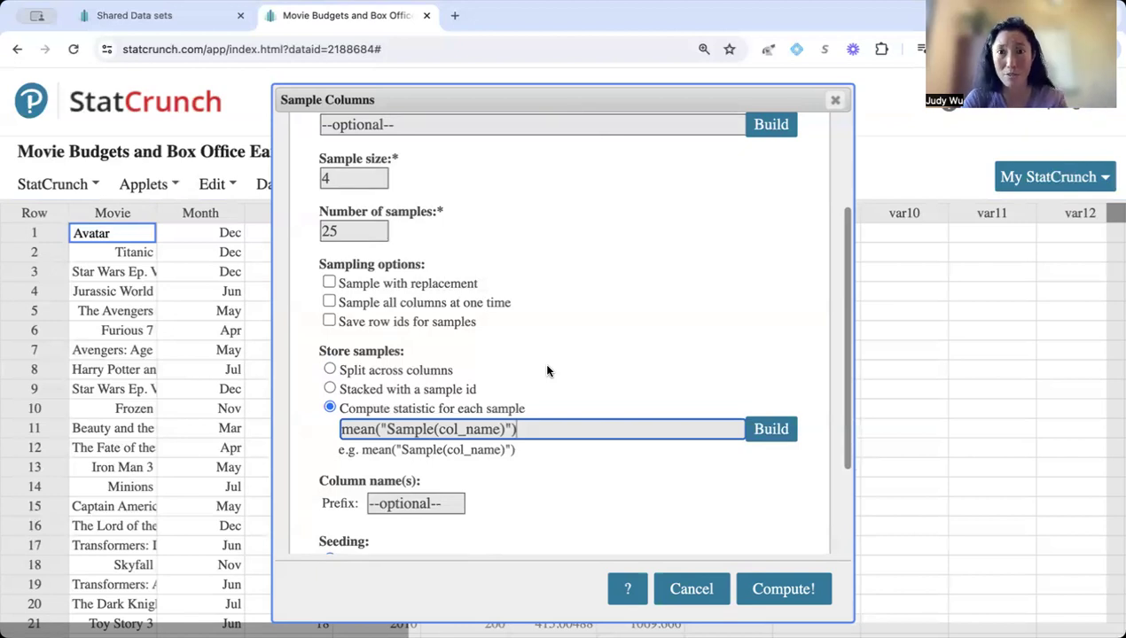
# Step: Replace col_name with Budget($M) and run Compute!, which fails with an invalid input error
pyautogui.scroll(3, 547, 371)
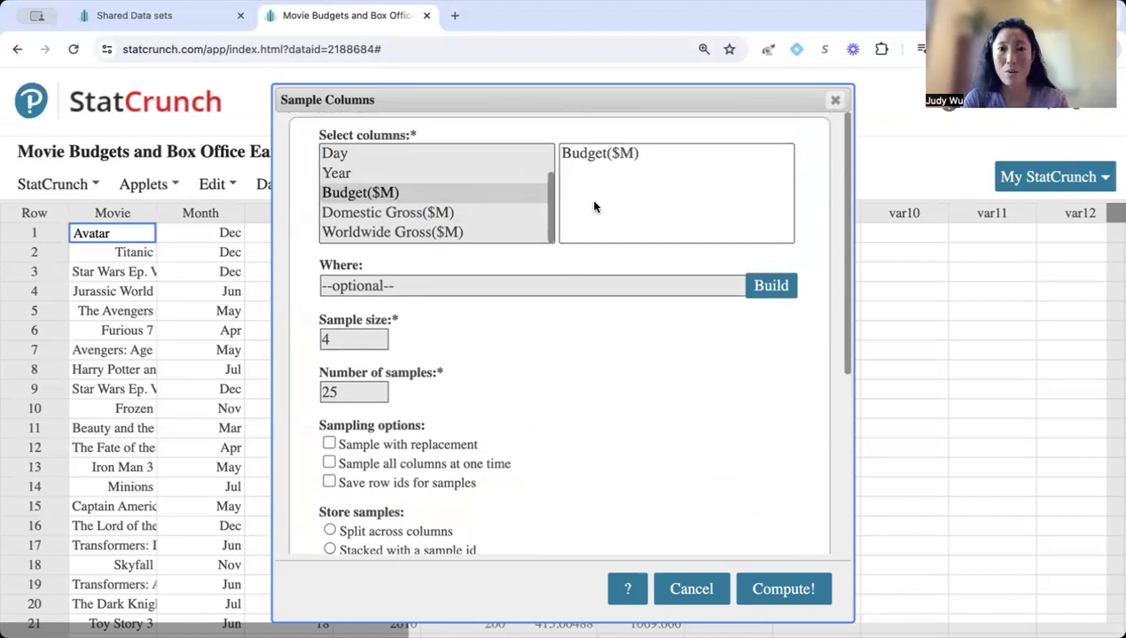
pyautogui.click(568, 155)
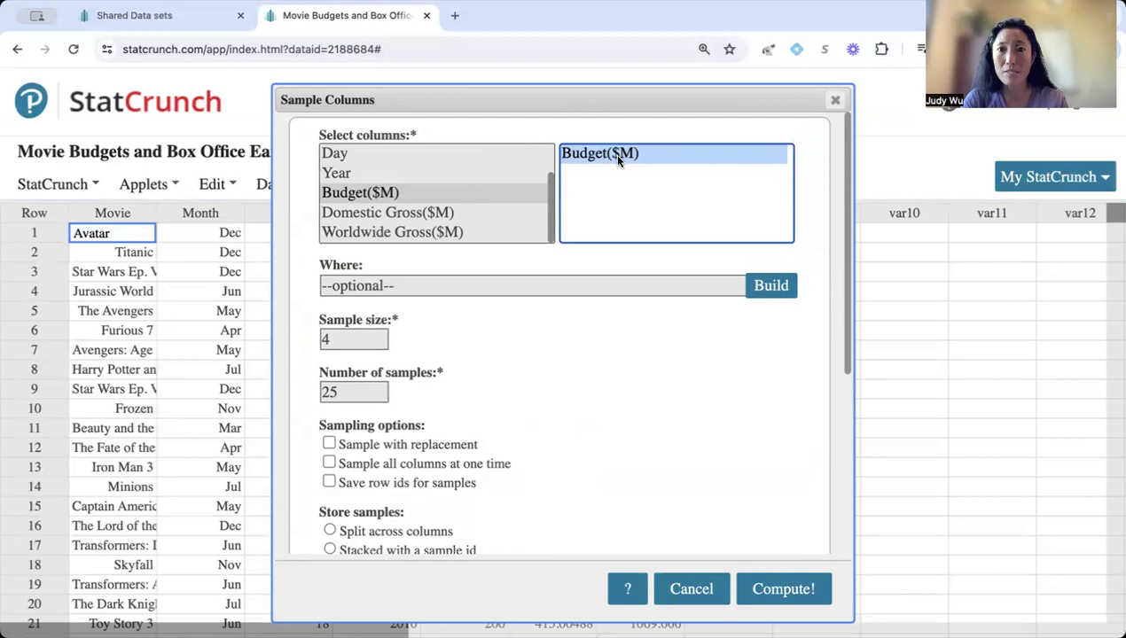
pyautogui.scroll(-2, 577, 279)
pyautogui.scroll(-5, 578, 280)
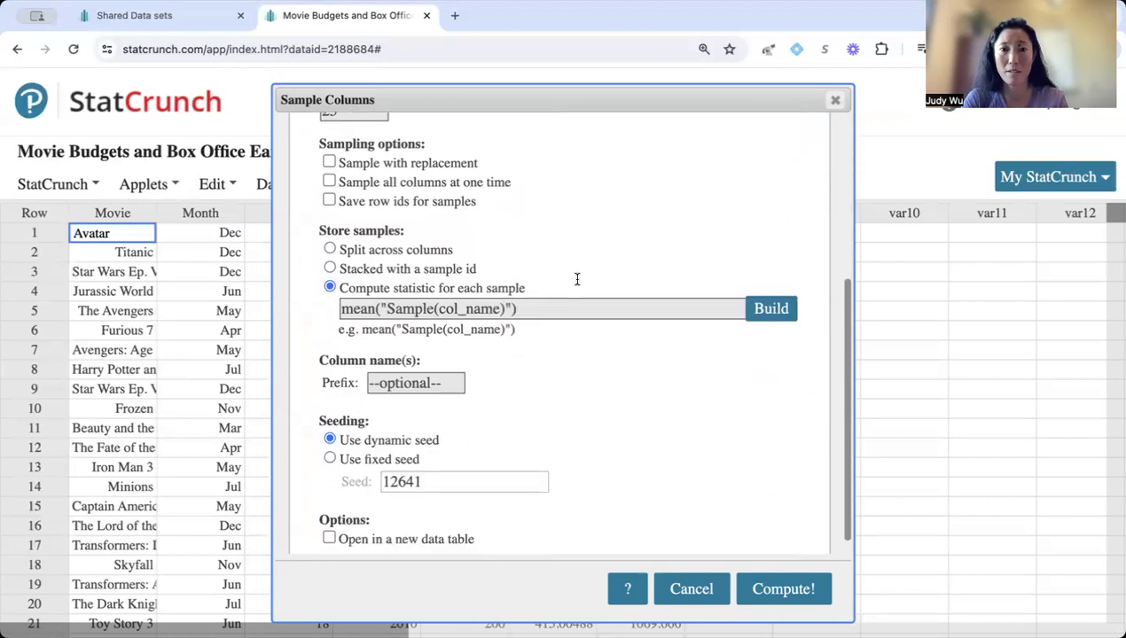
pyautogui.click(501, 307)
pyautogui.press('BackSpace')
pyautogui.press('BackSpace')
pyautogui.press('BackSpace')
pyautogui.press('BackSpace')
pyautogui.press('BackSpace')
pyautogui.press('BackSpace')
pyautogui.press('BackSpace')
pyautogui.press('BackSpace')
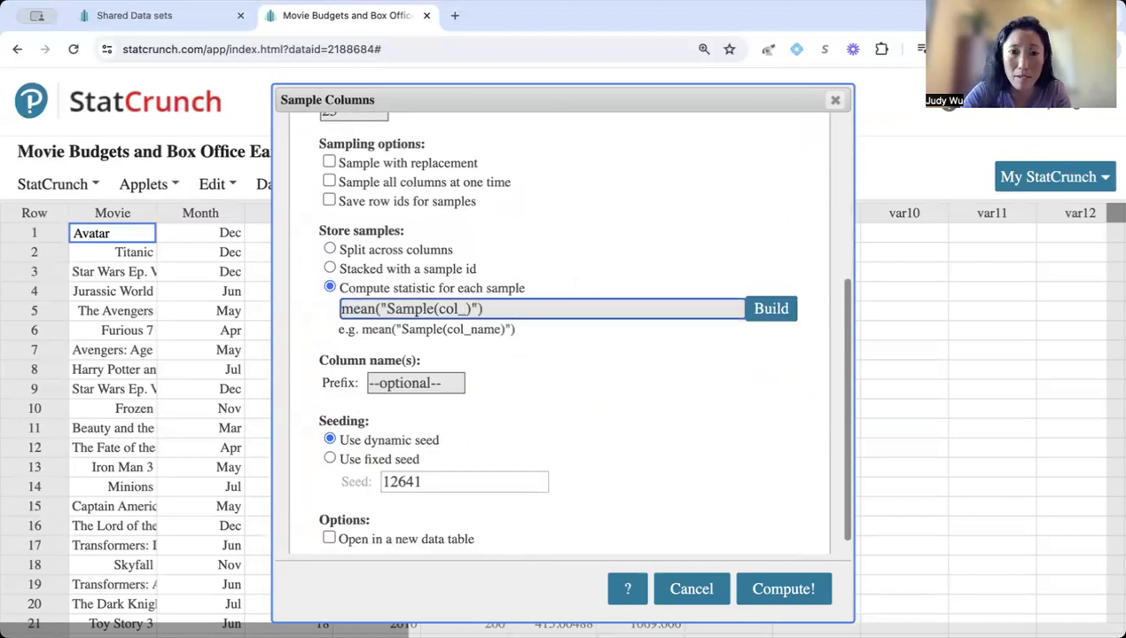
pyautogui.write('Budget(')
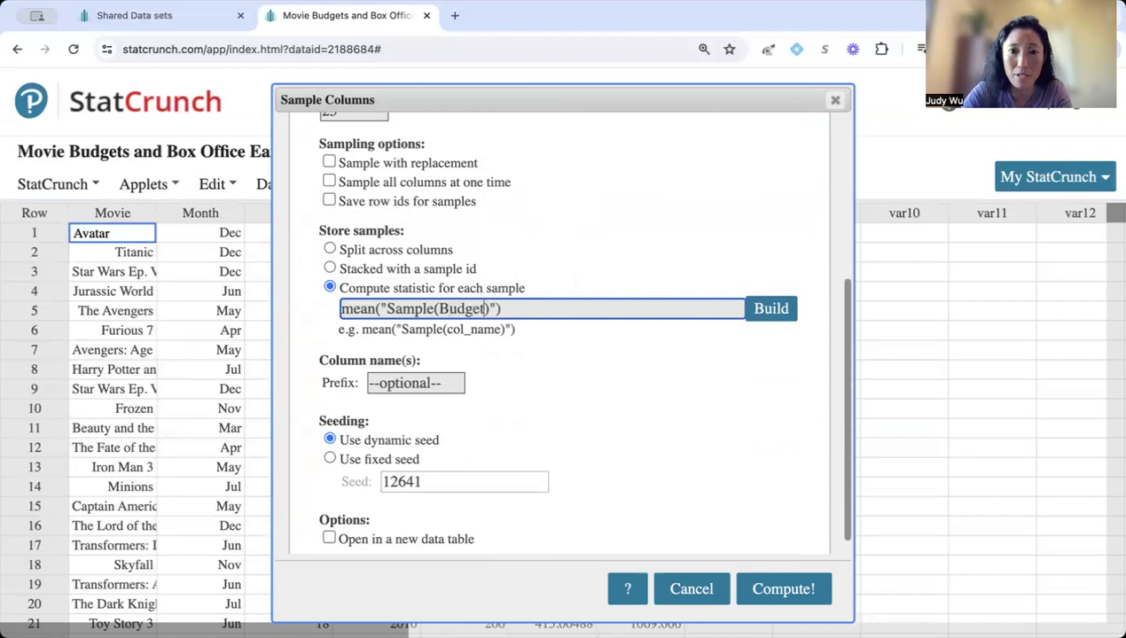
pyautogui.write('$M)')
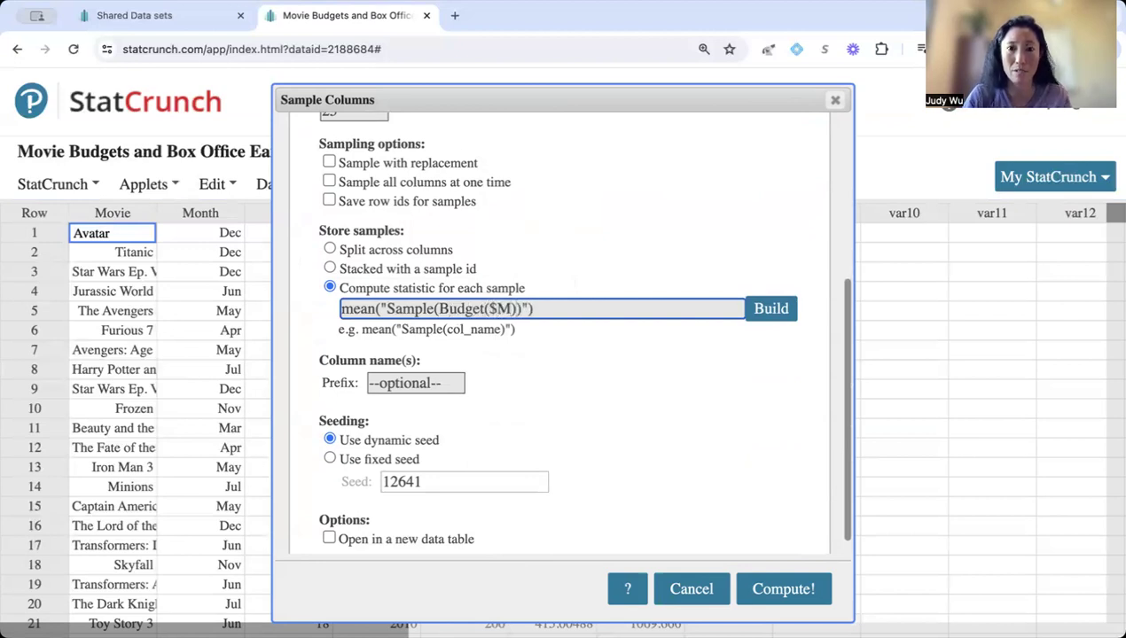
pyautogui.press('BackSpace')
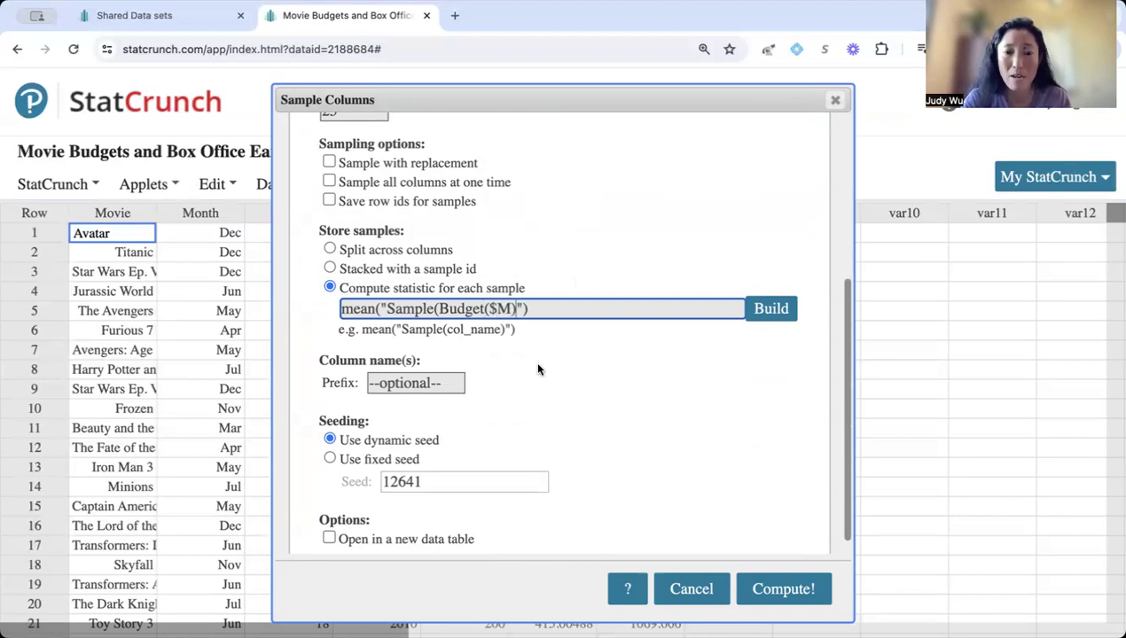
pyautogui.click(774, 599)
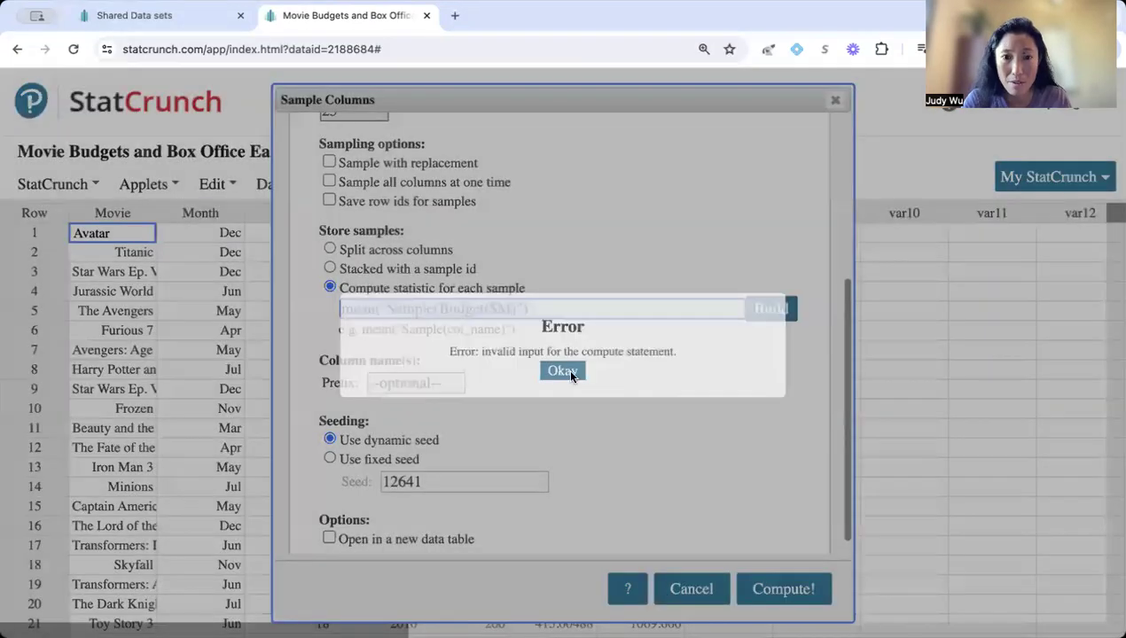
# Step: Dismiss the error and retype the statistic expression as mean("Sample(Budget($M))")
pyautogui.click(569, 375)
pyautogui.click(534, 310)
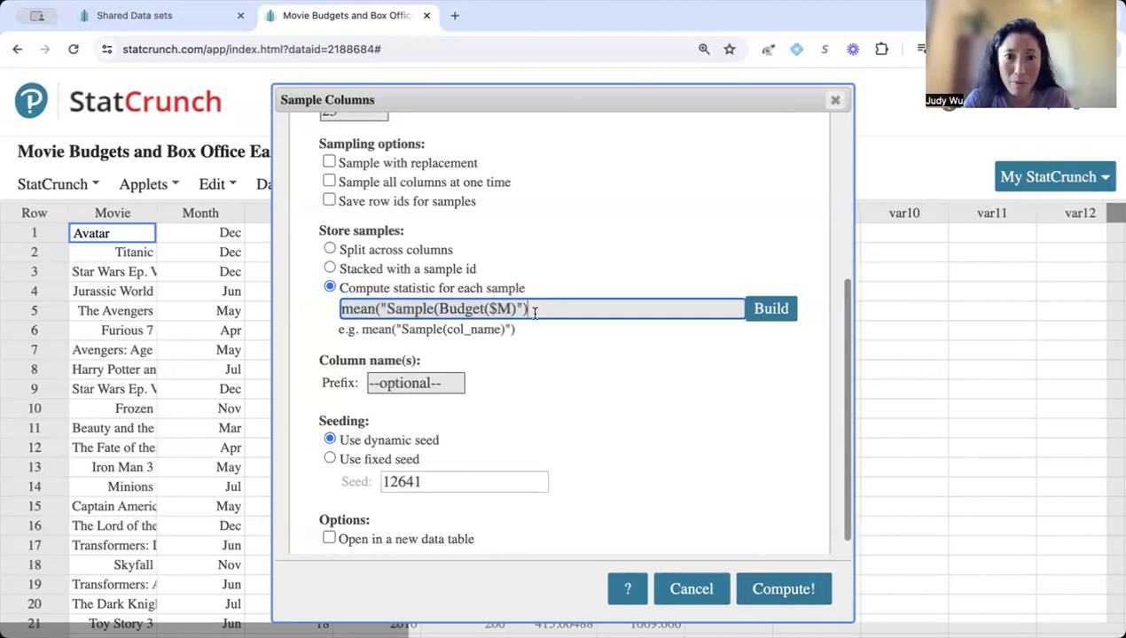
pyautogui.moveTo(534, 311); pyautogui.dragTo(300, 299)
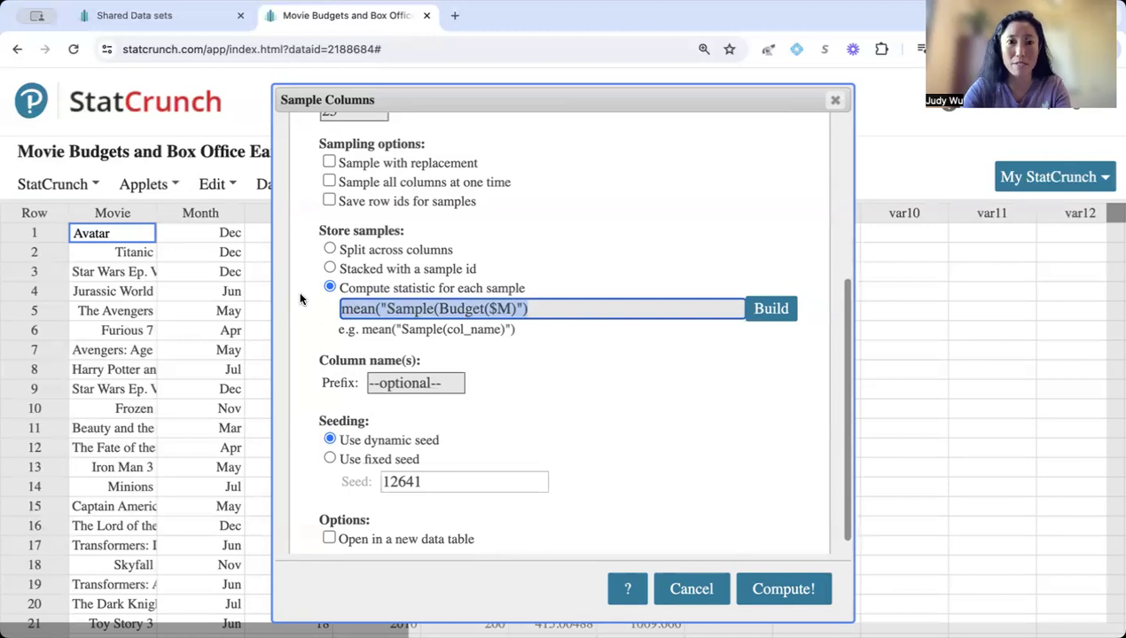
pyautogui.write('mean')
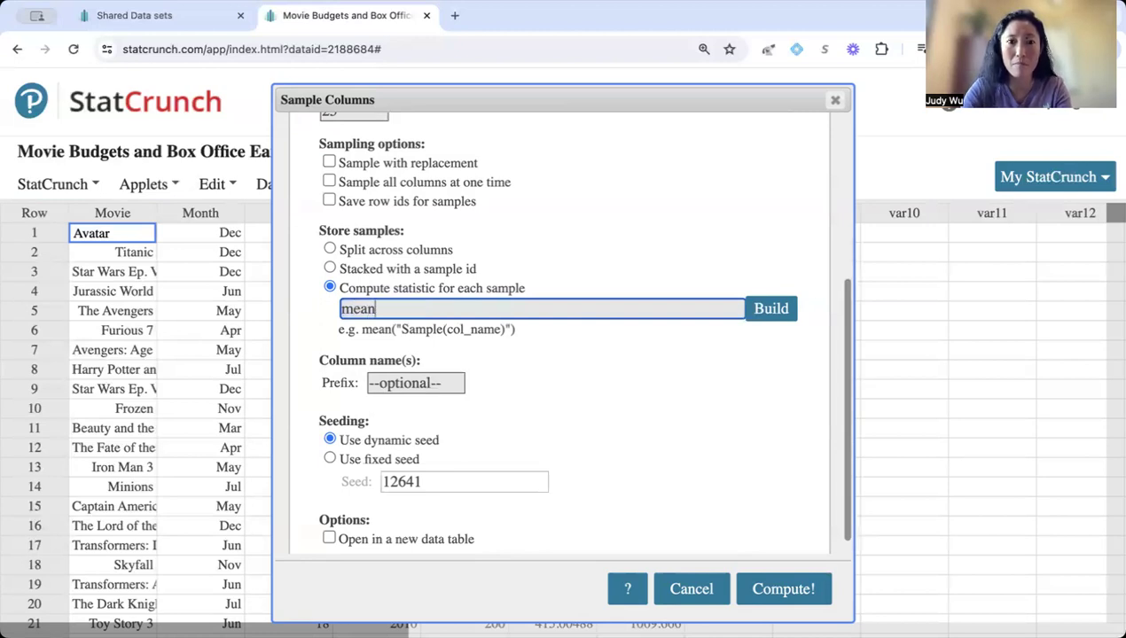
pyautogui.write('("')
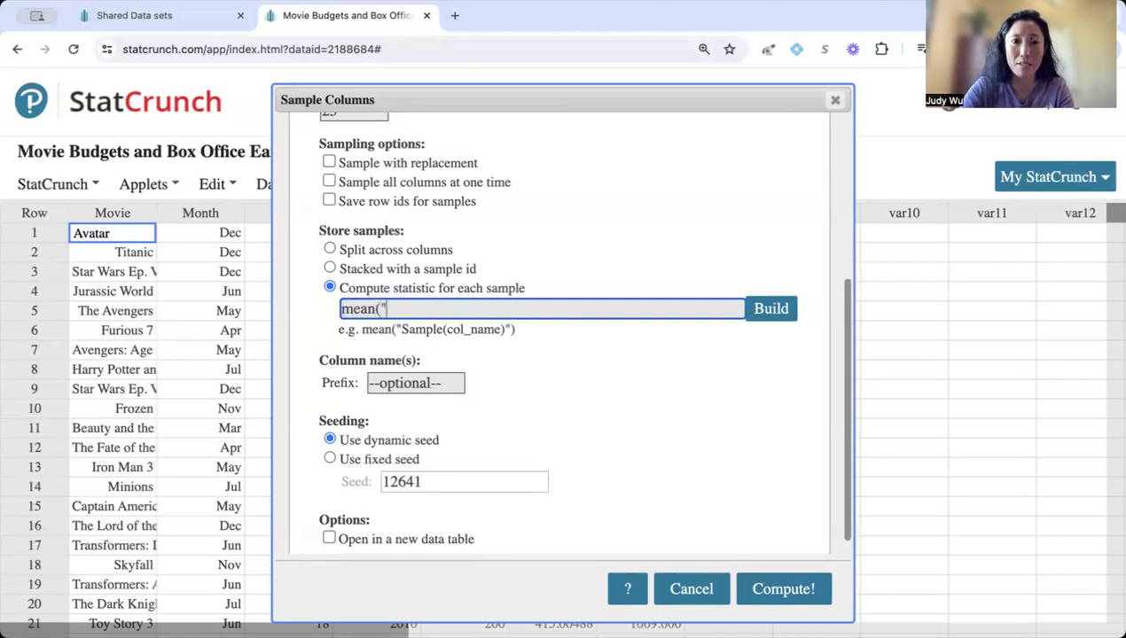
pyautogui.write('Sample(')
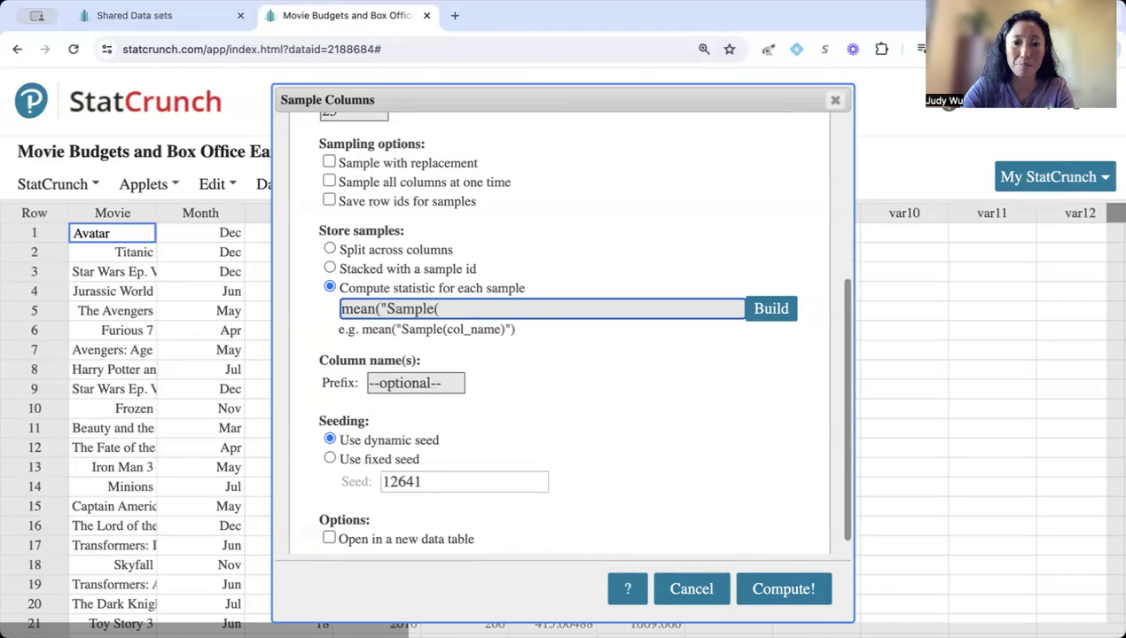
pyautogui.write('Budget(M')
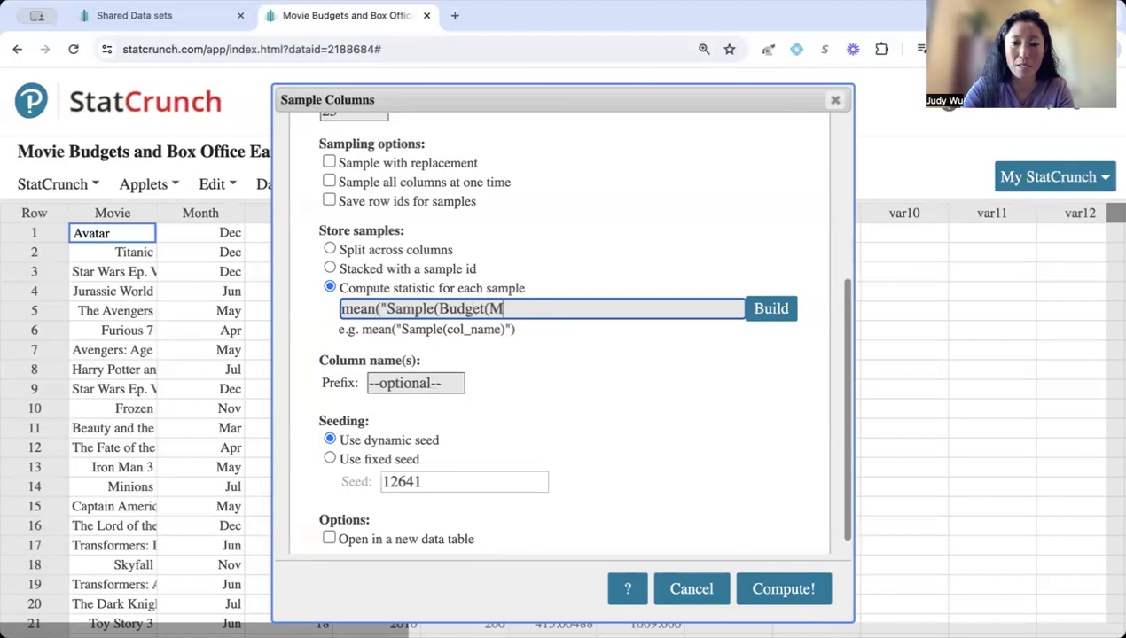
pyautogui.write('$')
pyautogui.press('BackSpace')
pyautogui.press('BackSpace')
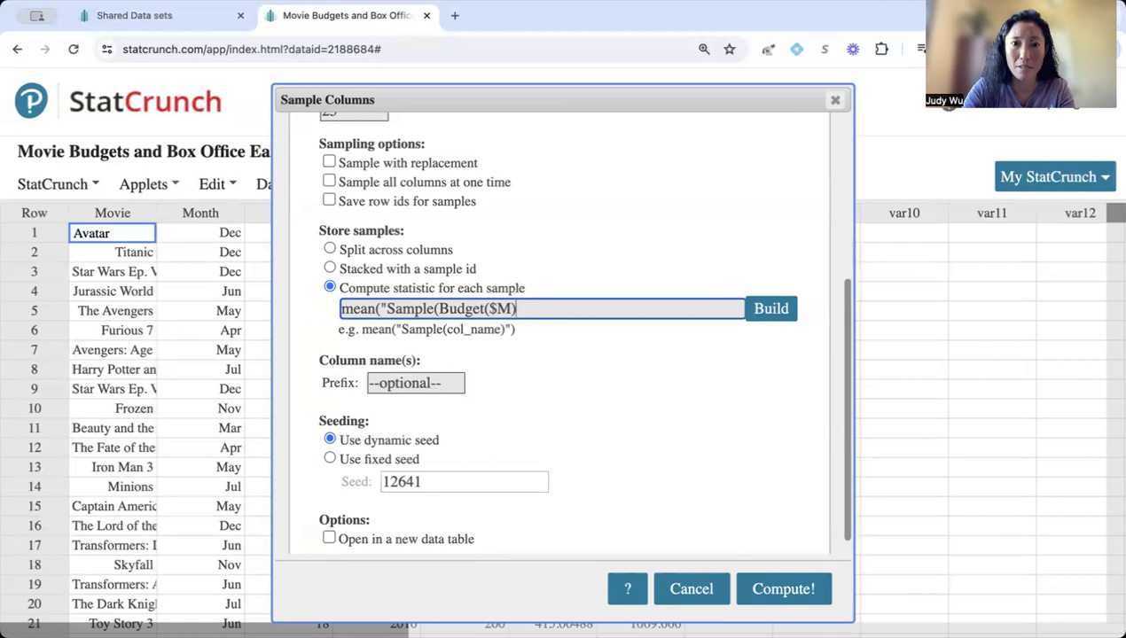
pyautogui.write(')')
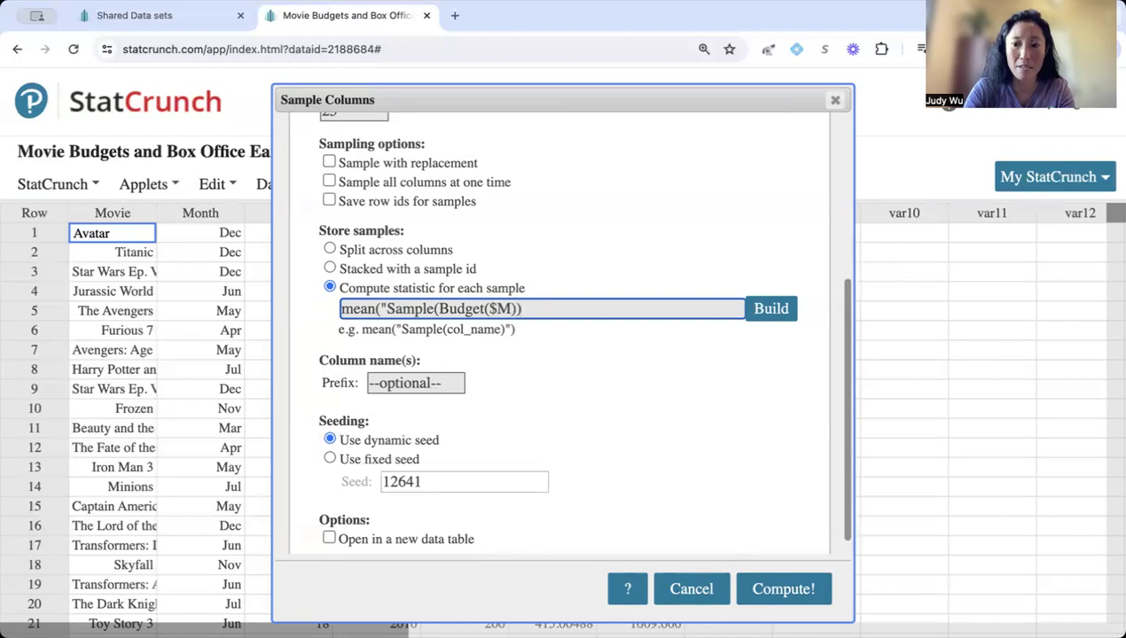
pyautogui.write('"')
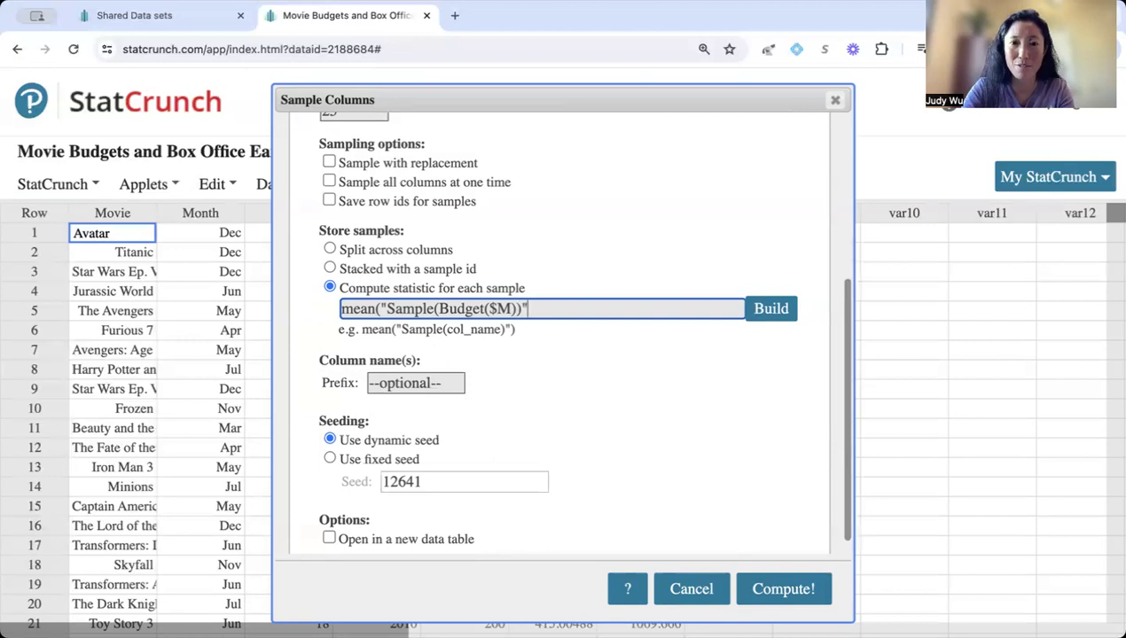
pyautogui.write(')')
pyautogui.click(761, 588)
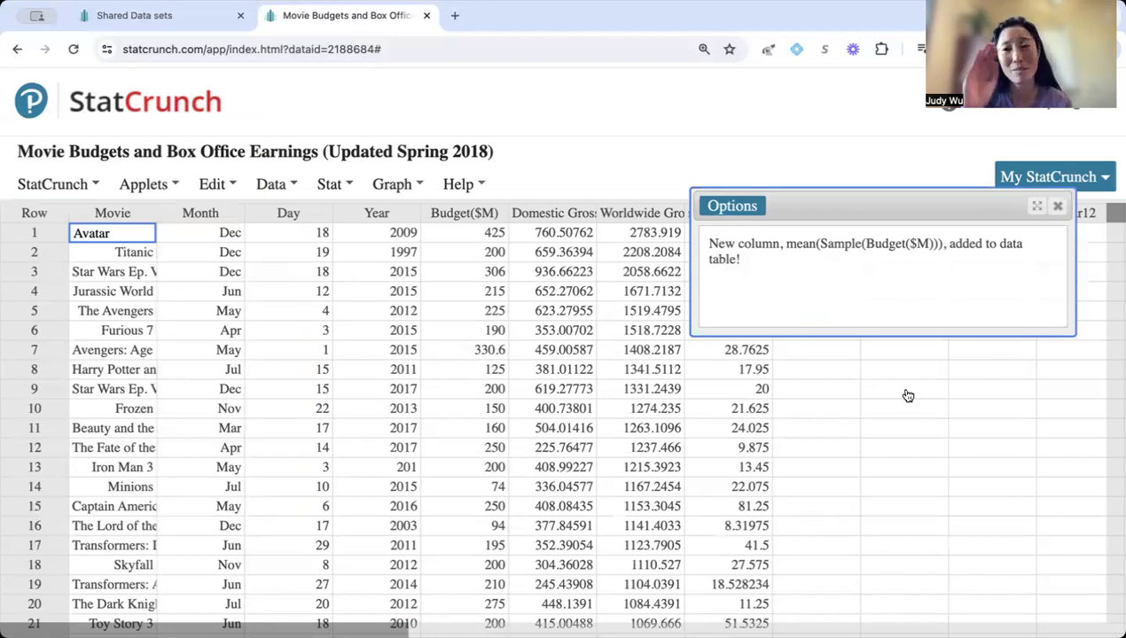
# Step: Close the confirmation and step through the new sample means (70.5, 42.875, 17.5, 49.175…) to row 25
pyautogui.click(1057, 205)
pyautogui.click(741, 214)
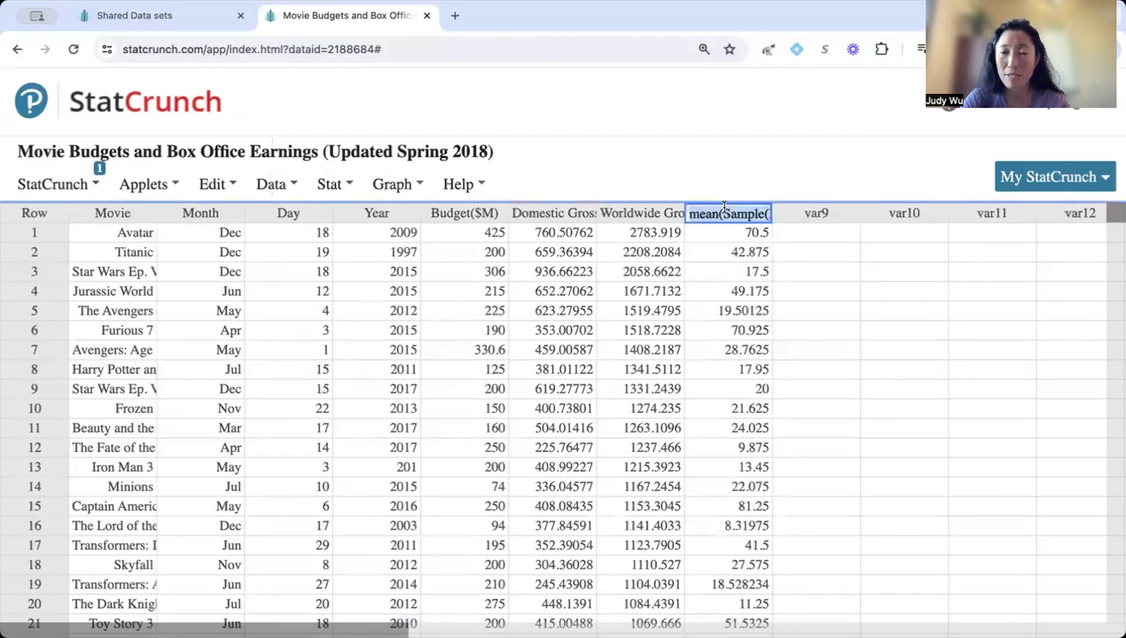
pyautogui.click(743, 233)
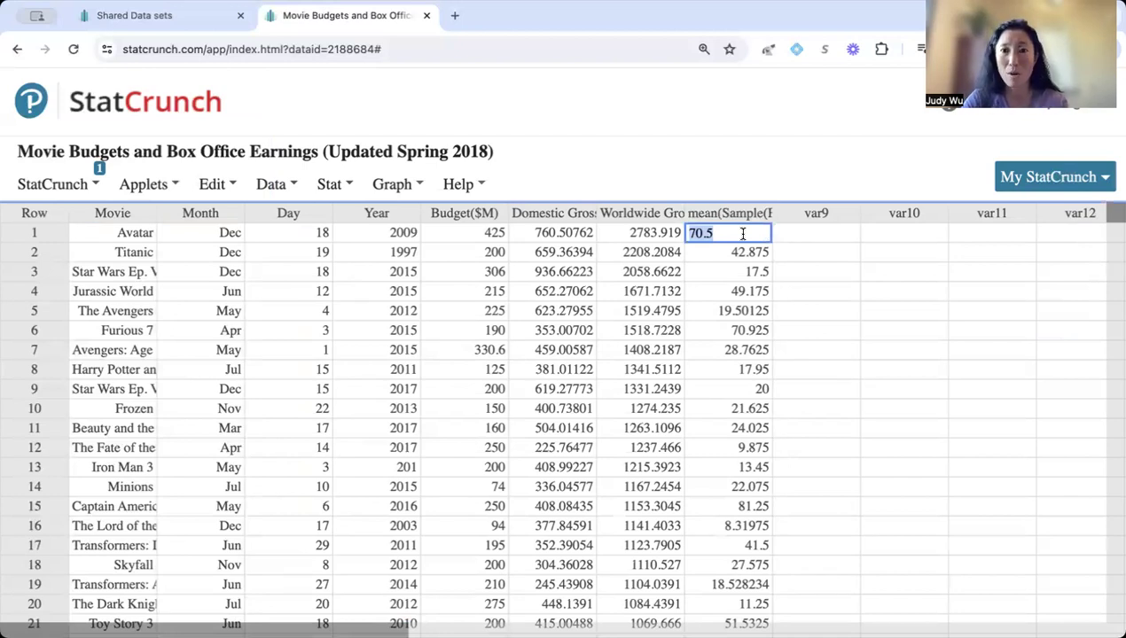
pyautogui.press('Down')
pyautogui.press('Down')
pyautogui.press('Down')
pyautogui.press('Down')
pyautogui.press('Down')
pyautogui.press('Down')
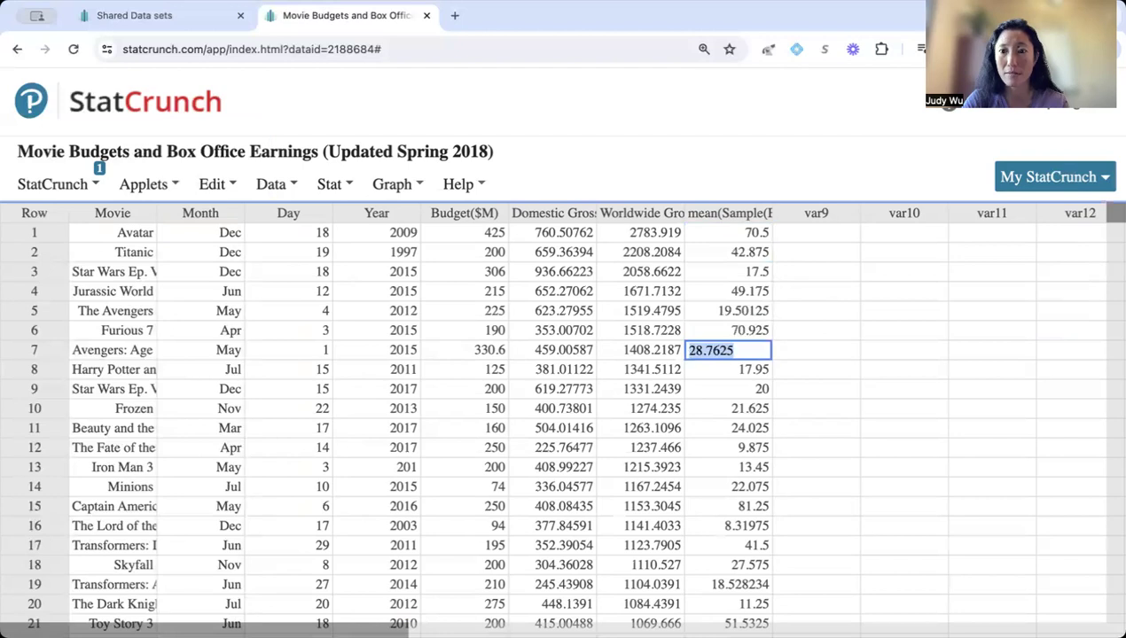
pyautogui.press('Down')
pyautogui.press('Down')
pyautogui.press('Down')
pyautogui.press('Down')
pyautogui.press('Down')
pyautogui.press('Down')
pyautogui.press('Down')
pyautogui.press('Down')
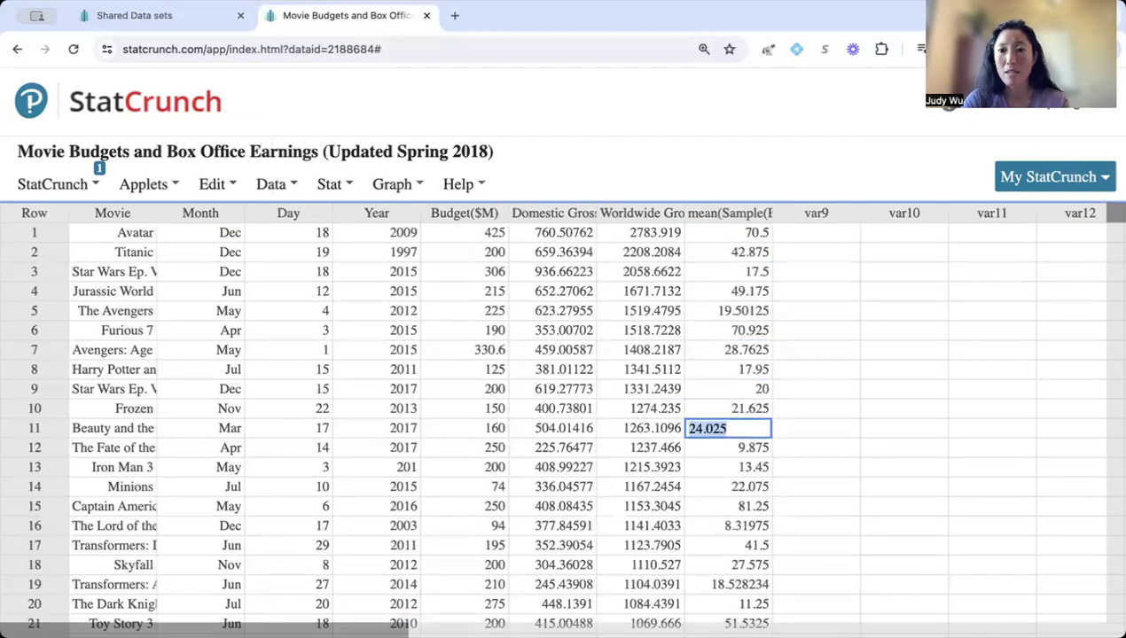
pyautogui.press('Down')
pyautogui.press('Down')
pyautogui.press('Down')
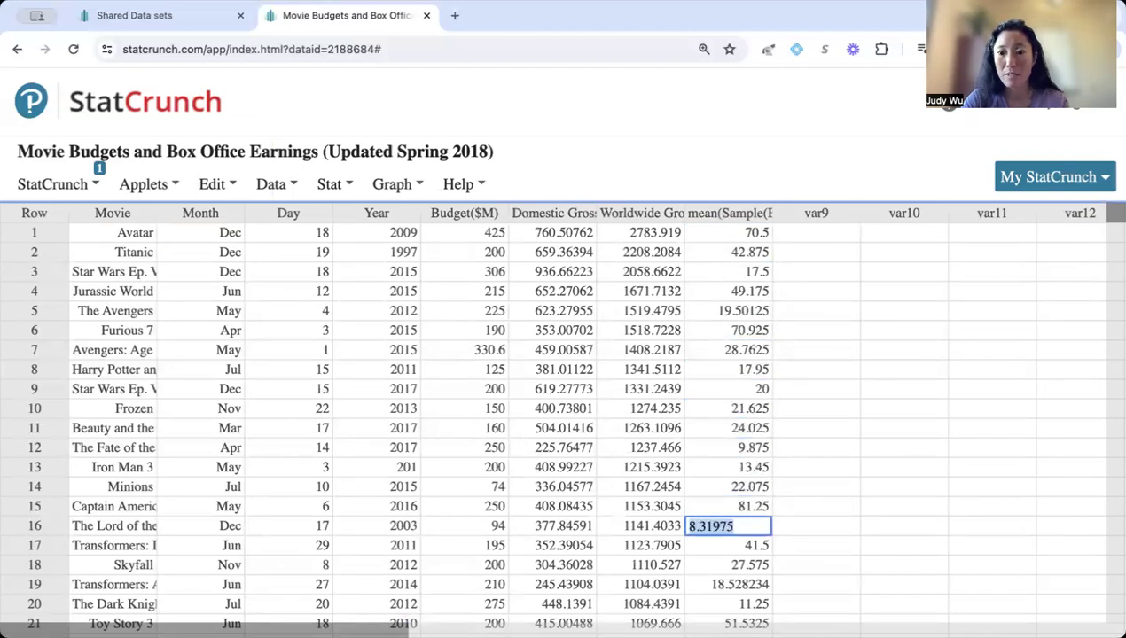
pyautogui.scroll(-3, 785, 371)
pyautogui.scroll(-10, 786, 370)
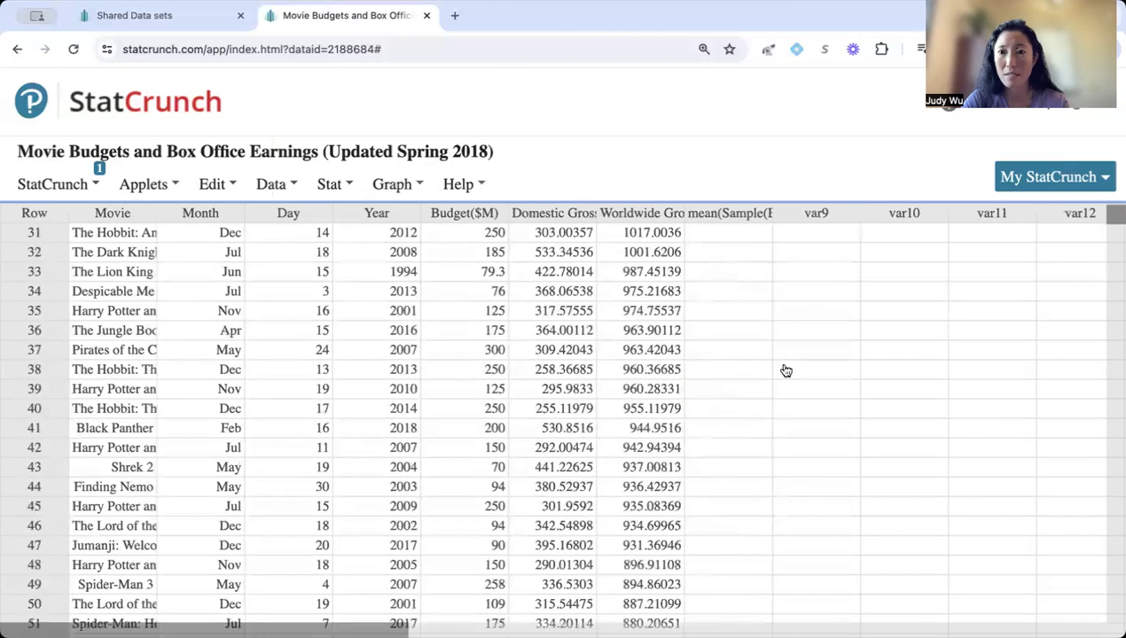
pyautogui.scroll(12, 785, 371)
pyautogui.scroll(-8, 785, 371)
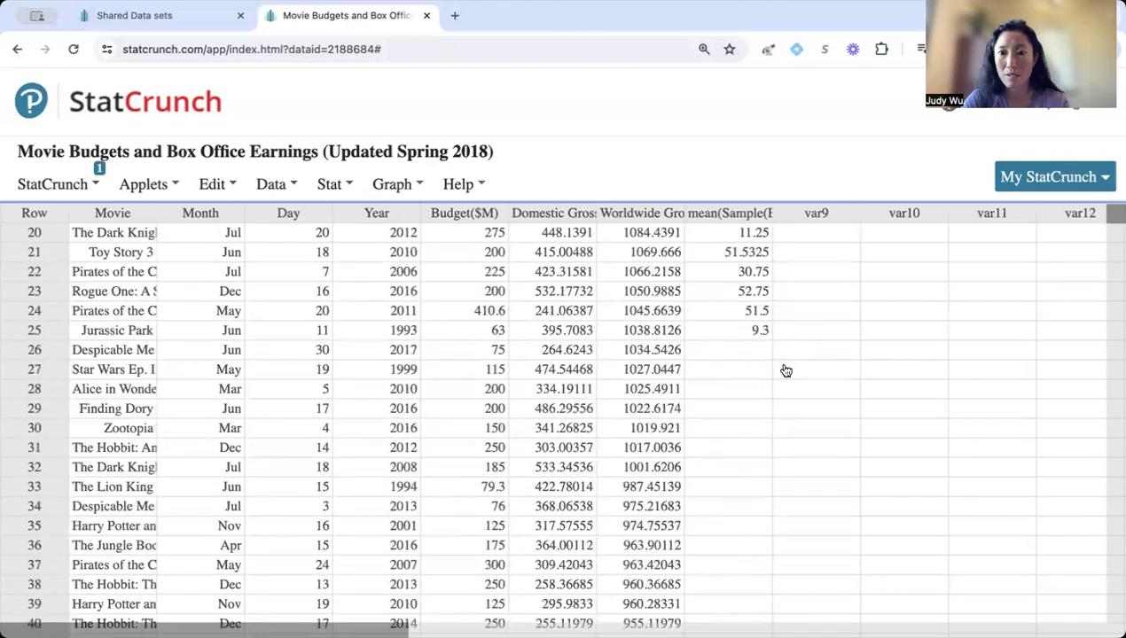
pyautogui.scroll(3, 786, 371)
pyautogui.press('Down')
pyautogui.press('Down')
pyautogui.press('Down')
pyautogui.press('Down')
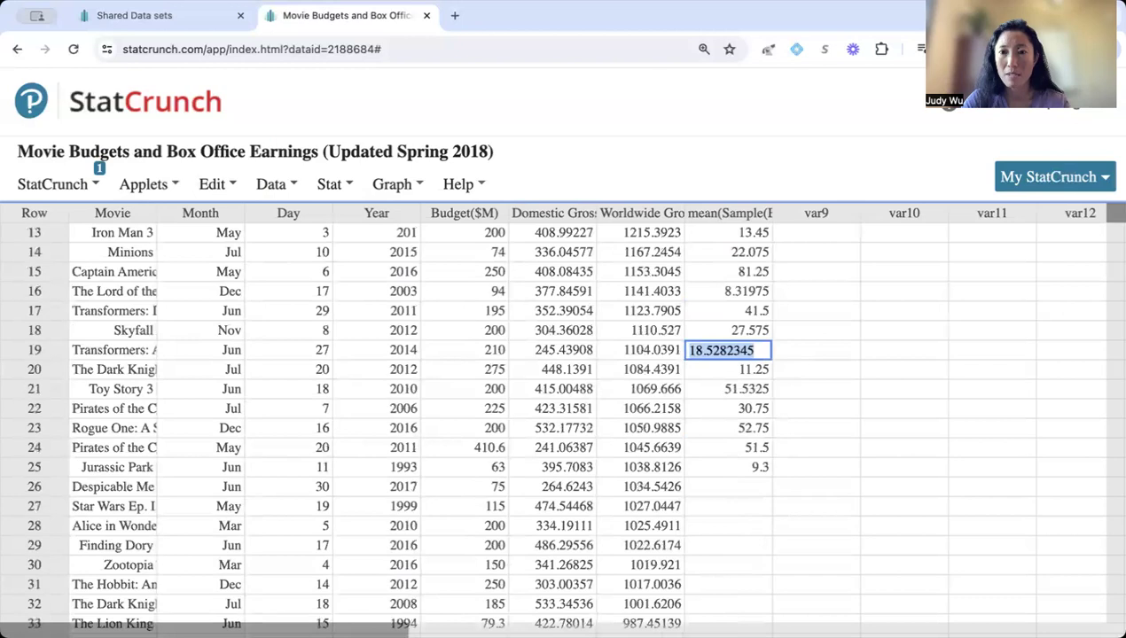
pyautogui.press('Down')
pyautogui.press('Down')
pyautogui.press('Down')
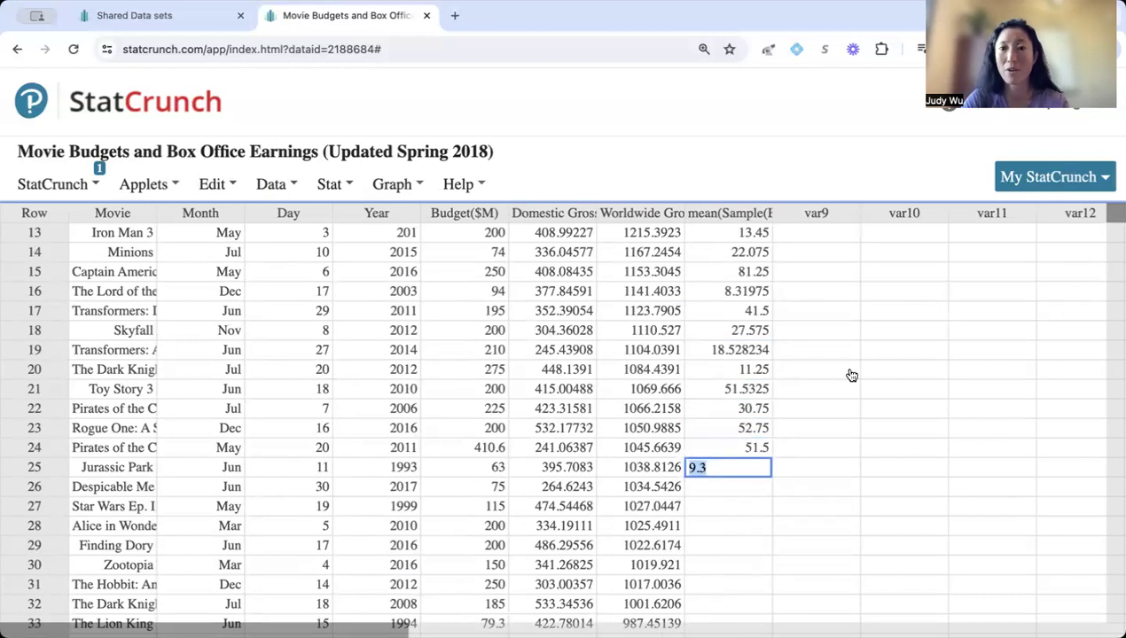
pyautogui.scroll(3, 851, 376)
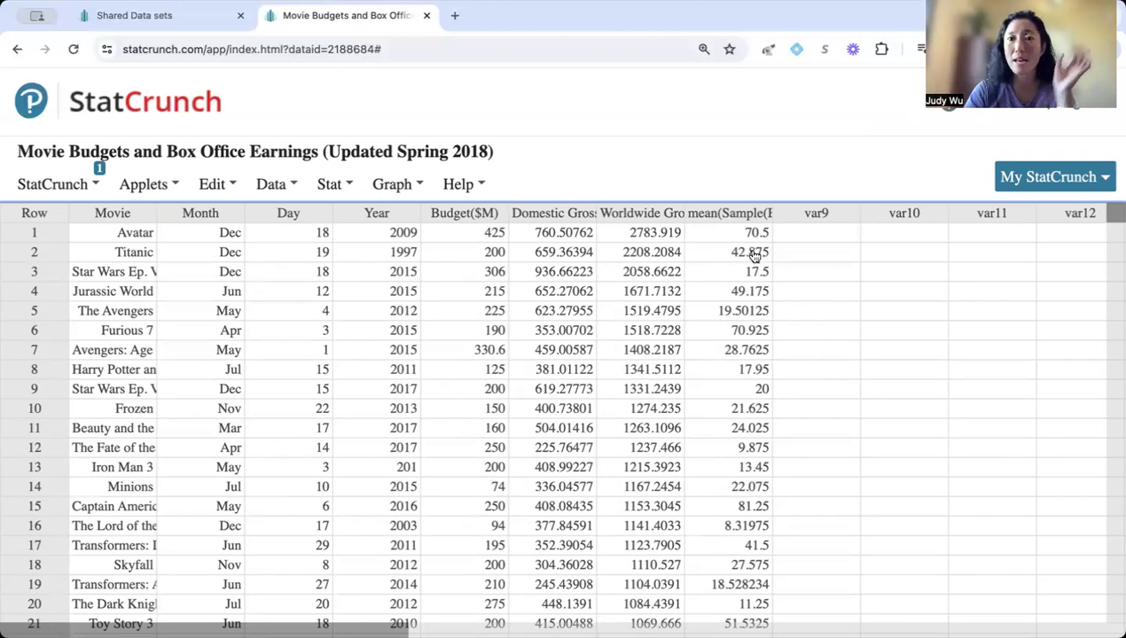
# Step: Scroll the movie table to review the sample-means column, ending at 9.3 in row 25
pyautogui.scroll(-6, 747, 442)
pyautogui.scroll(6, 748, 441)
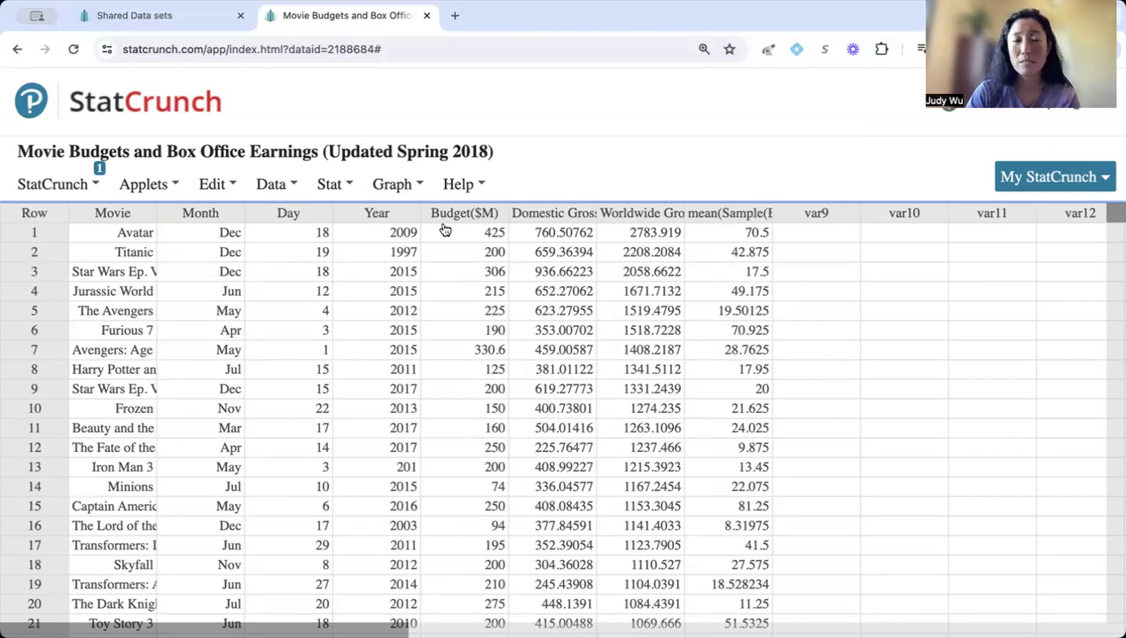
# Step: Start a Graph > Histogram of mean(Sample(Budget($M))) and look over its display options
pyautogui.click(270, 186)
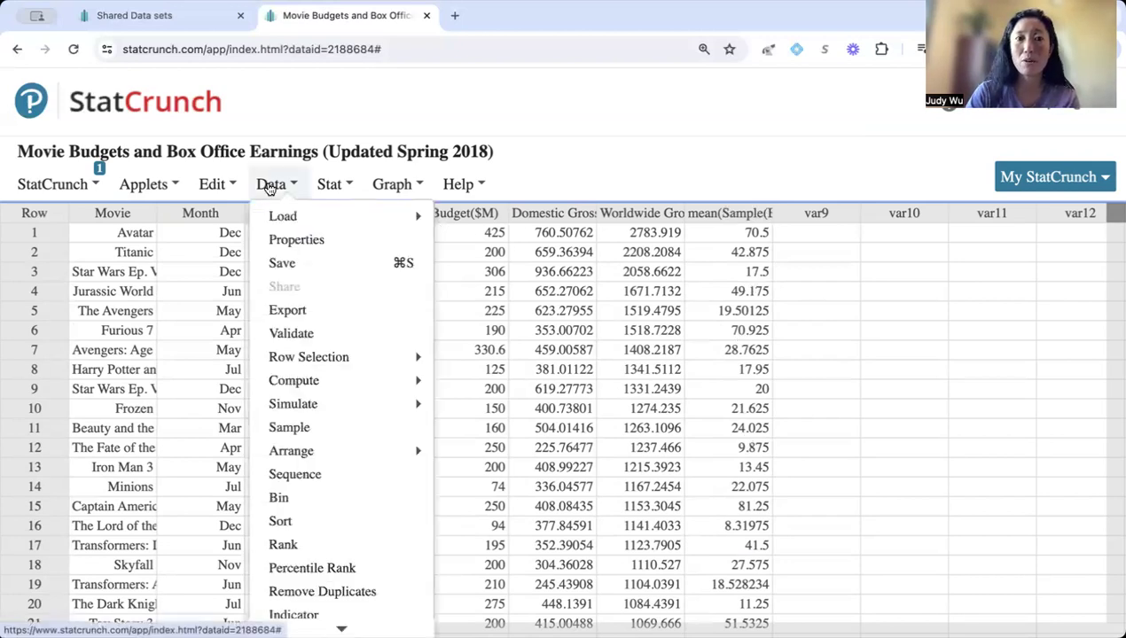
pyautogui.click(401, 185)
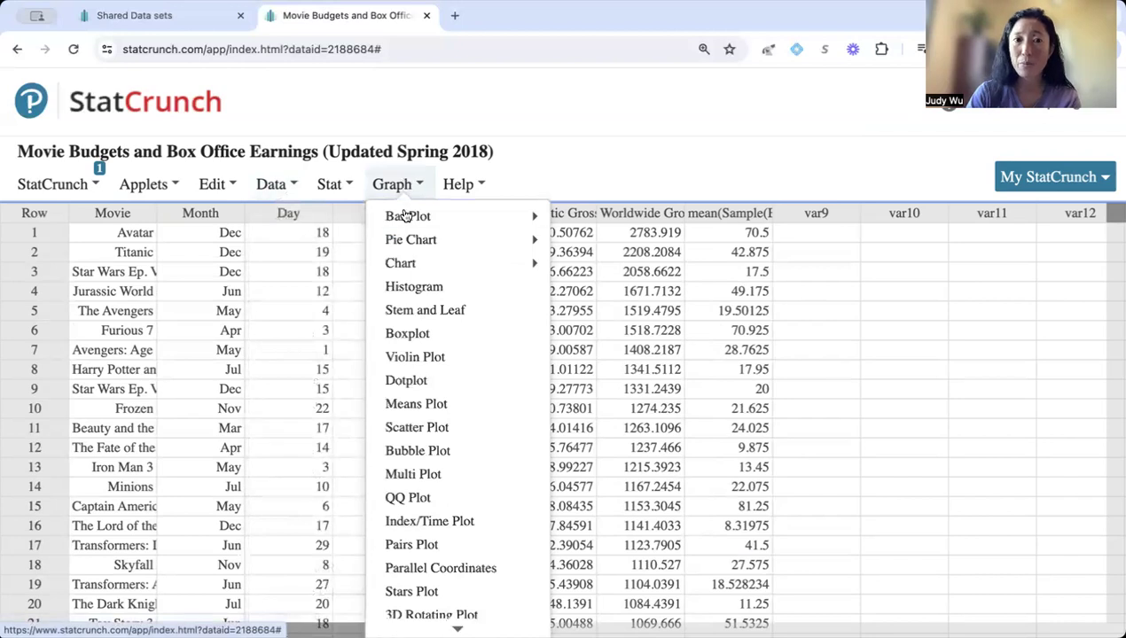
pyautogui.click(411, 288)
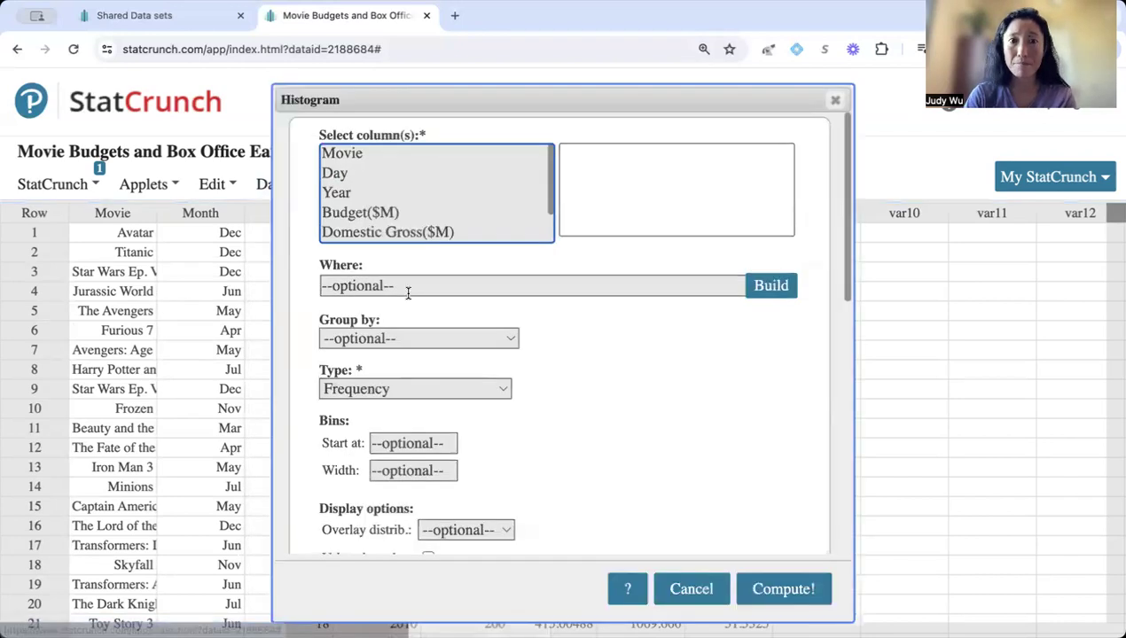
pyautogui.scroll(-1, 415, 193)
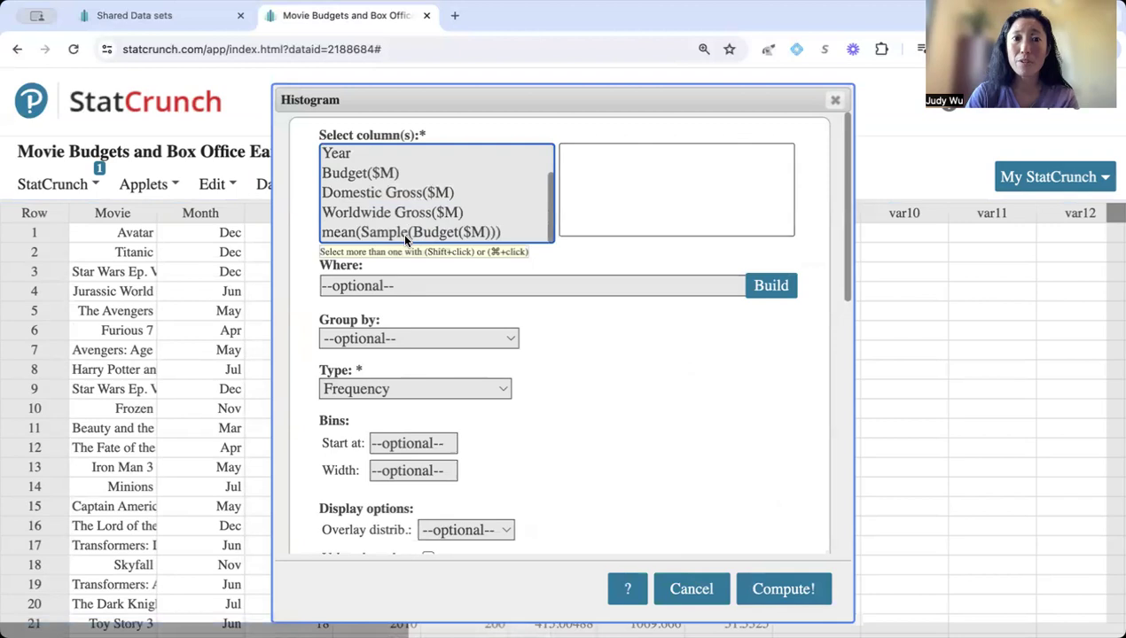
pyautogui.click(403, 232)
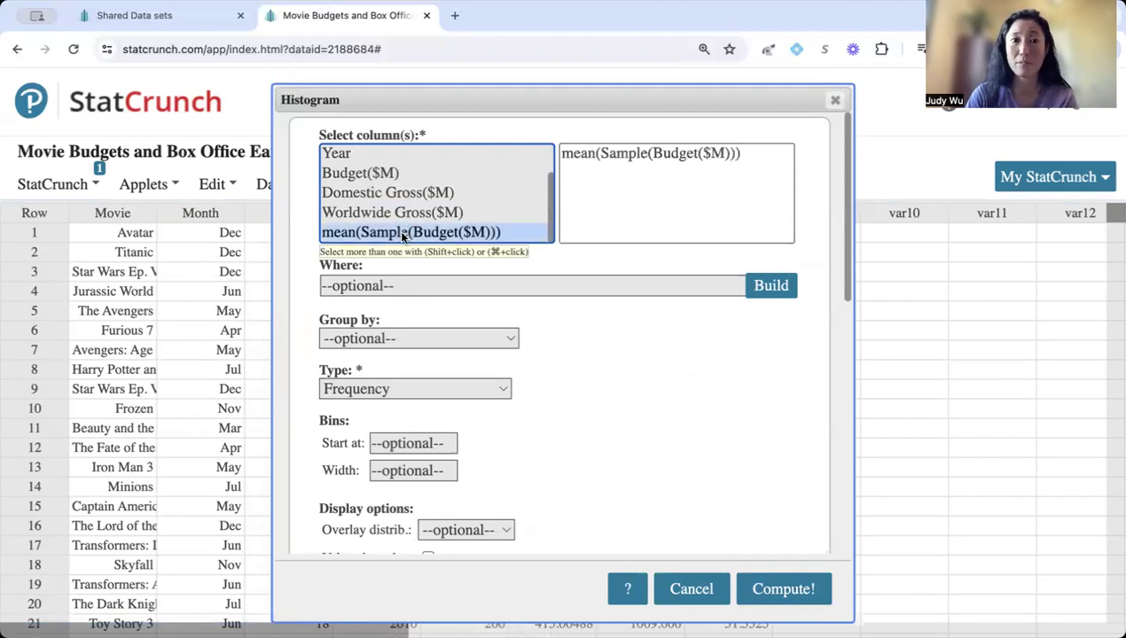
pyautogui.scroll(-3, 450, 320)
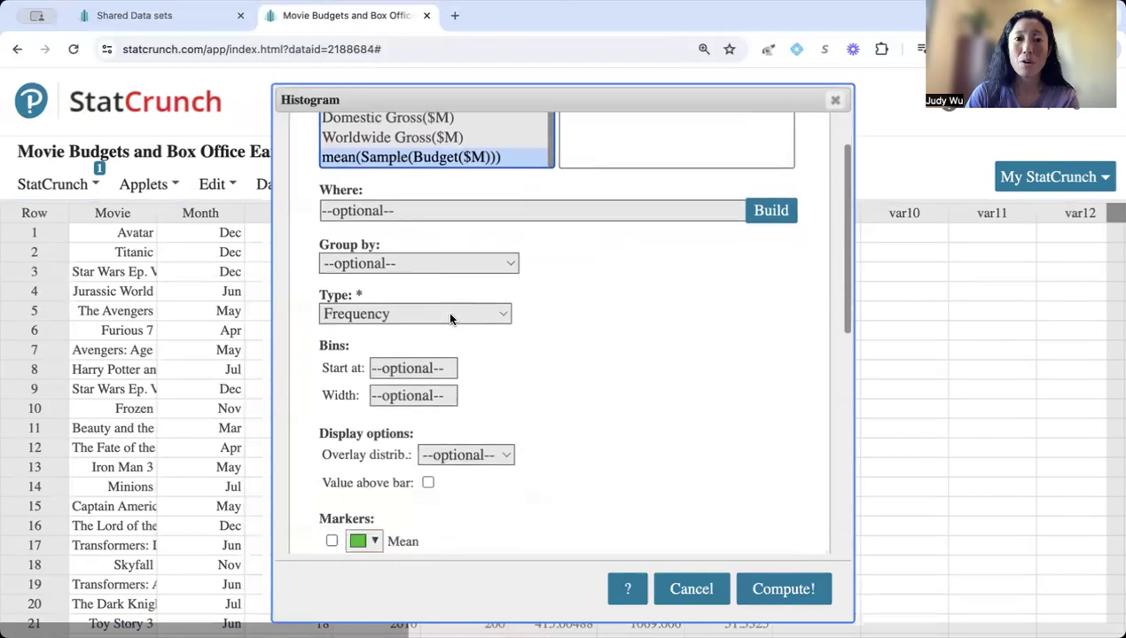
pyautogui.scroll(-3, 450, 319)
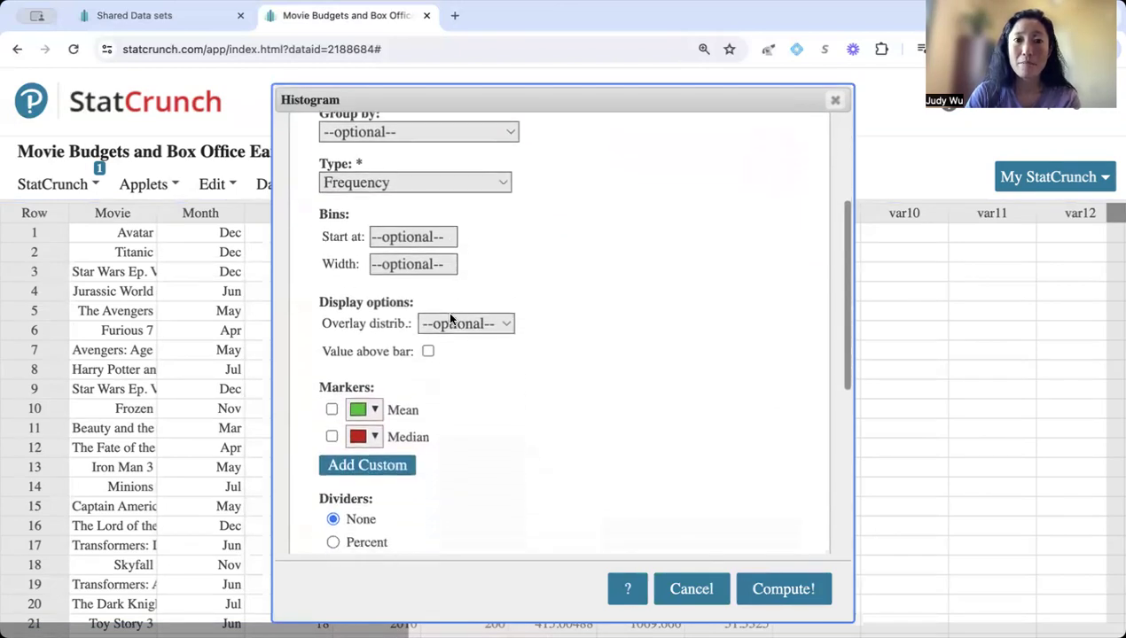
pyautogui.scroll(3, 451, 319)
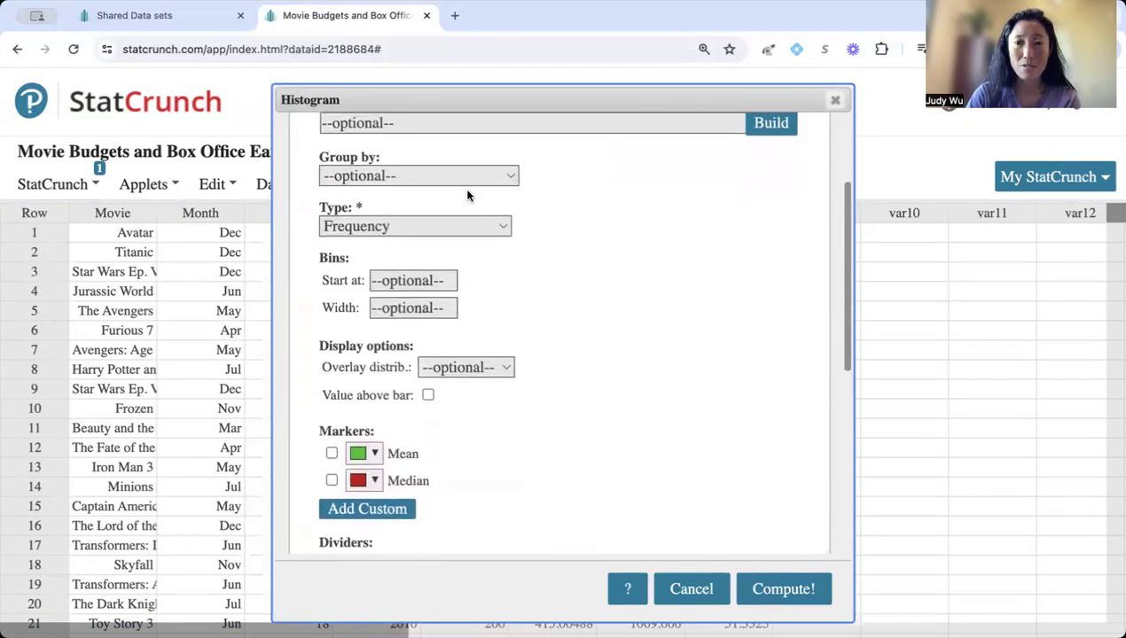
pyautogui.scroll(-10, 468, 195)
pyautogui.scroll(-4, 468, 195)
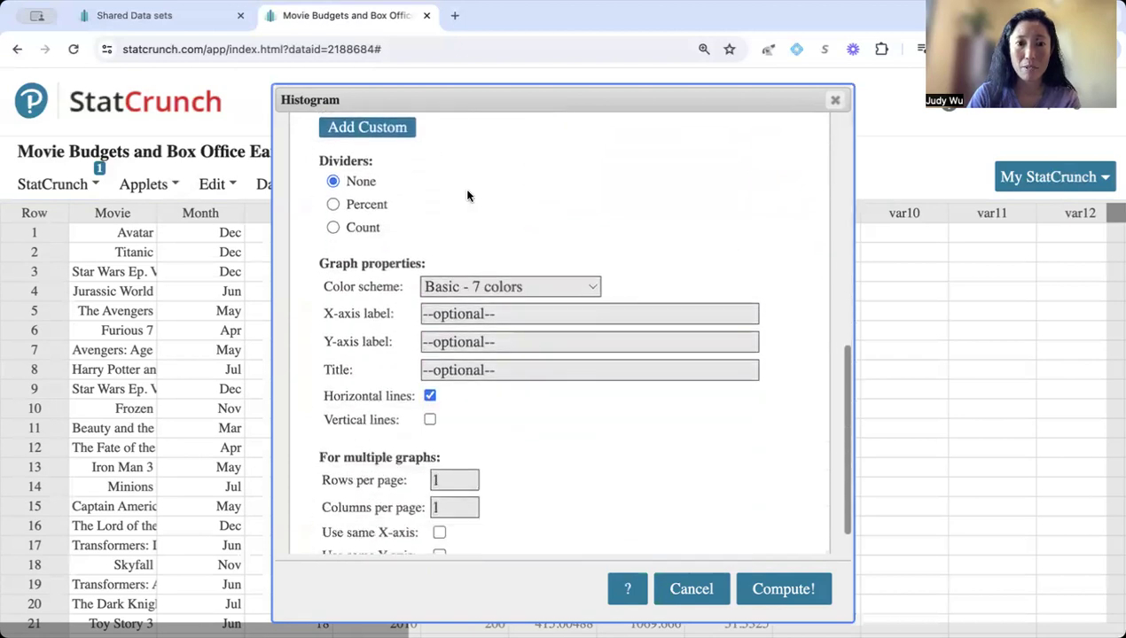
pyautogui.scroll(-2, 473, 325)
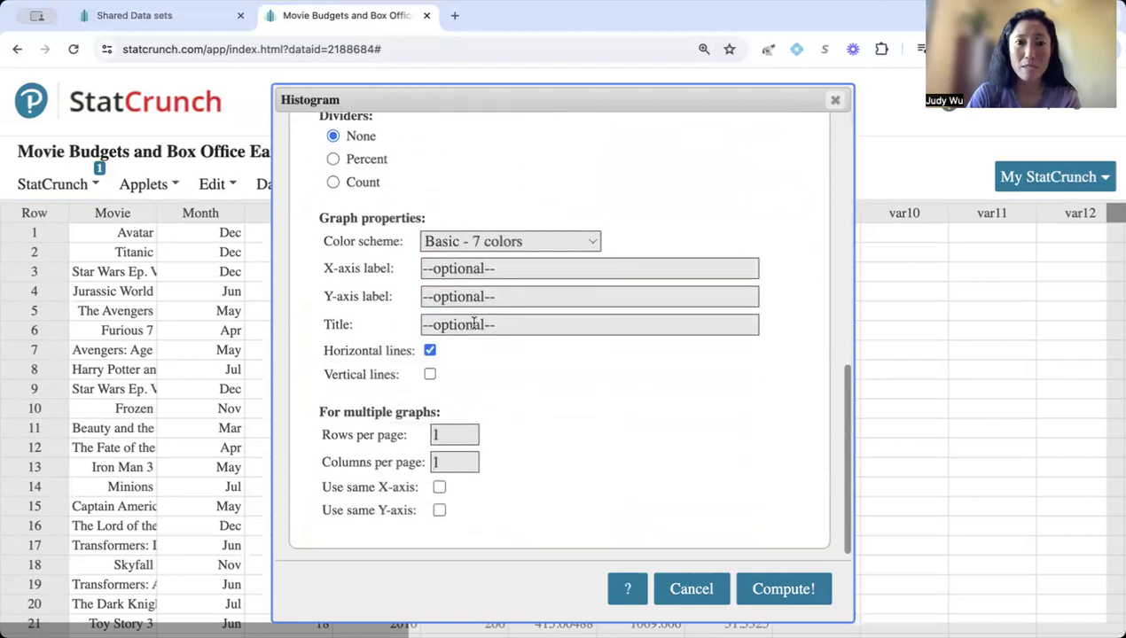
pyautogui.scroll(10, 474, 323)
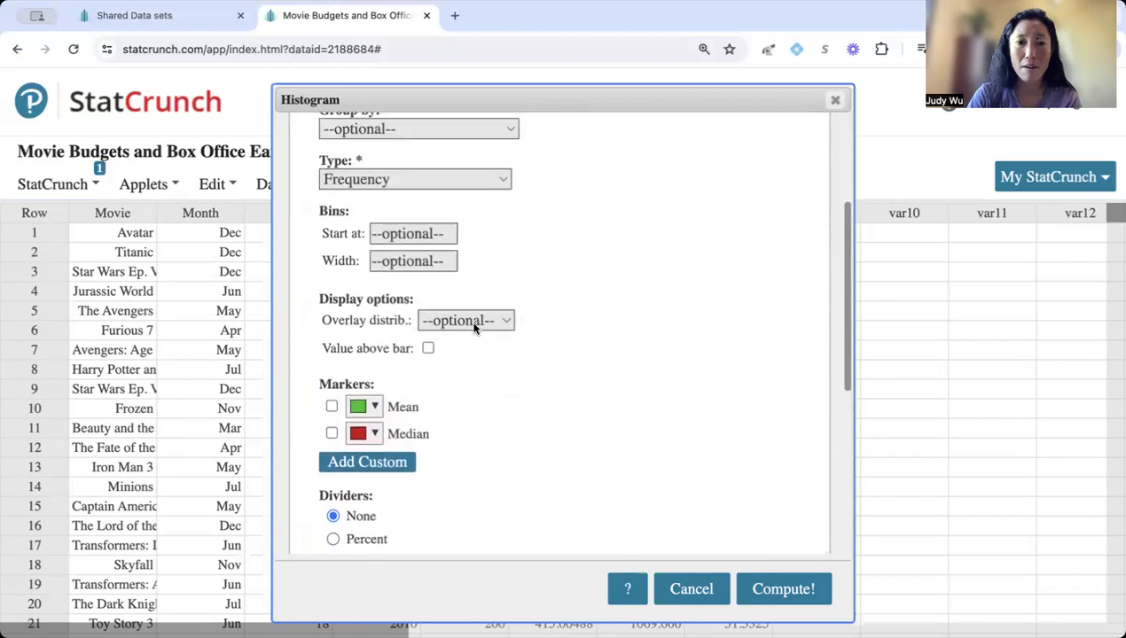
# Step: Set the histogram's overlay distribution to Normal
pyautogui.click(503, 322)
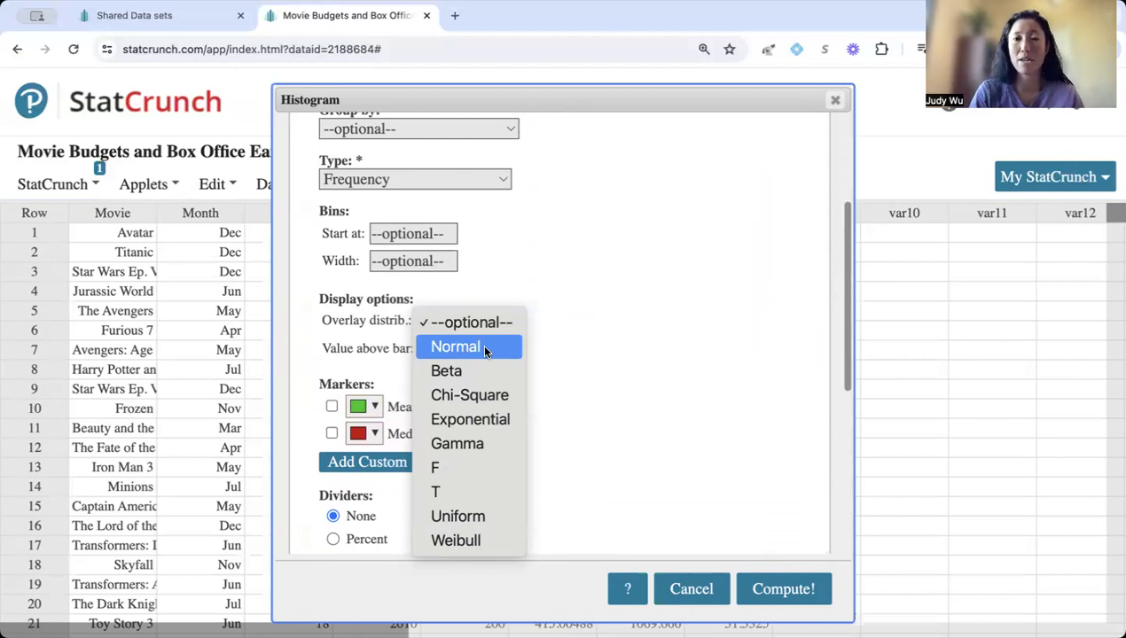
pyautogui.click(484, 348)
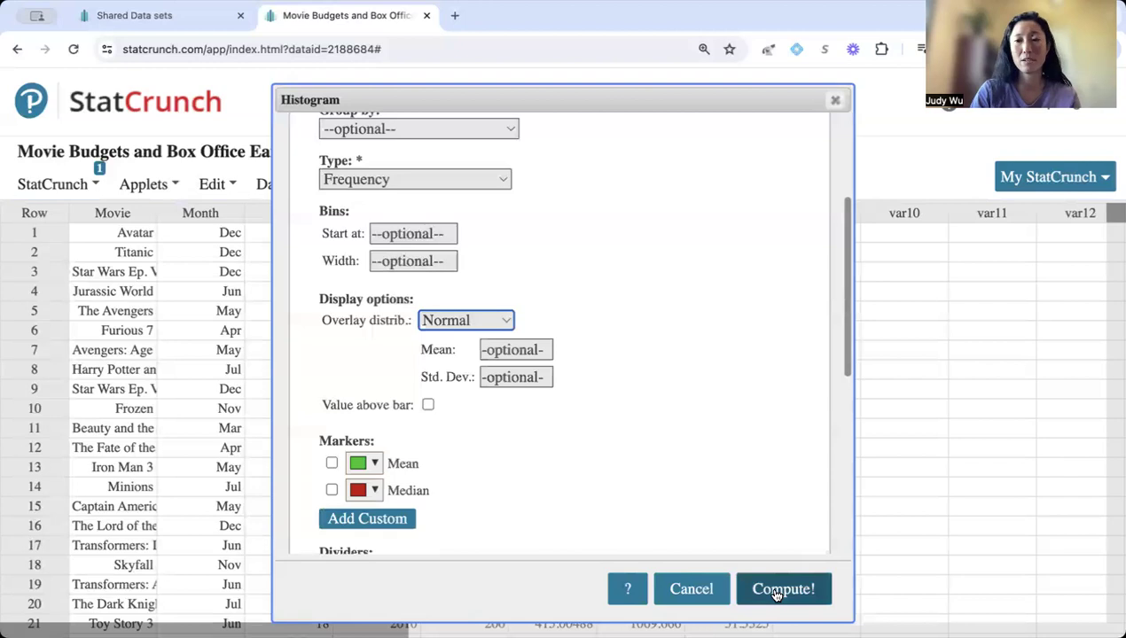
# Step: Compute the histogram with its Normal overlay (mean 32.5, SD 21.059) and read a bar's frequency
pyautogui.click(776, 593)
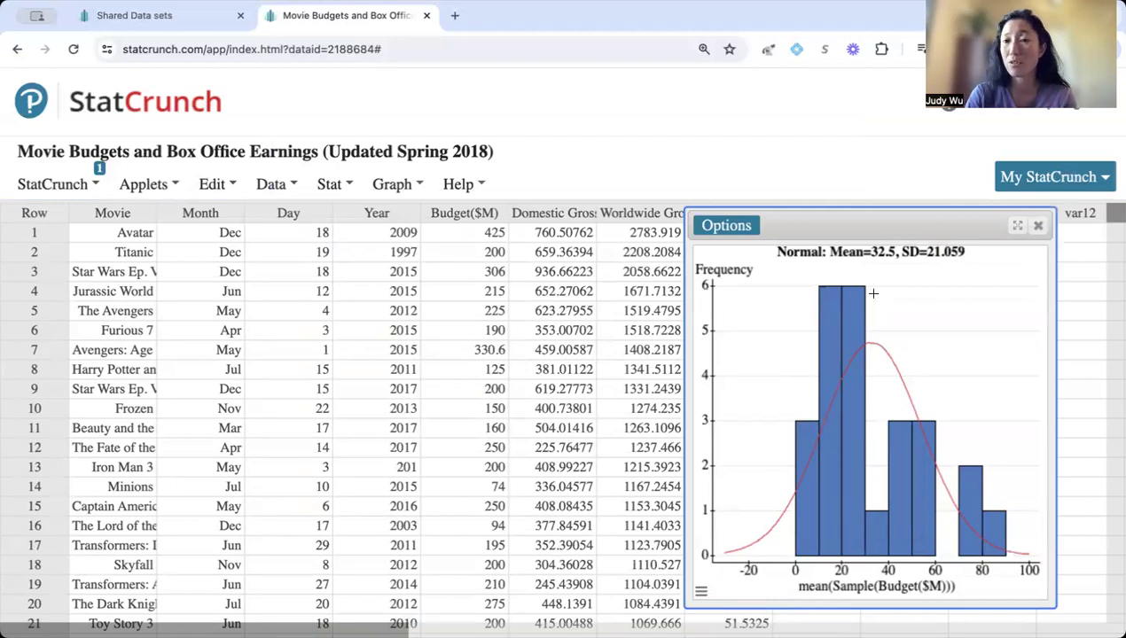
pyautogui.moveTo(827, 362)
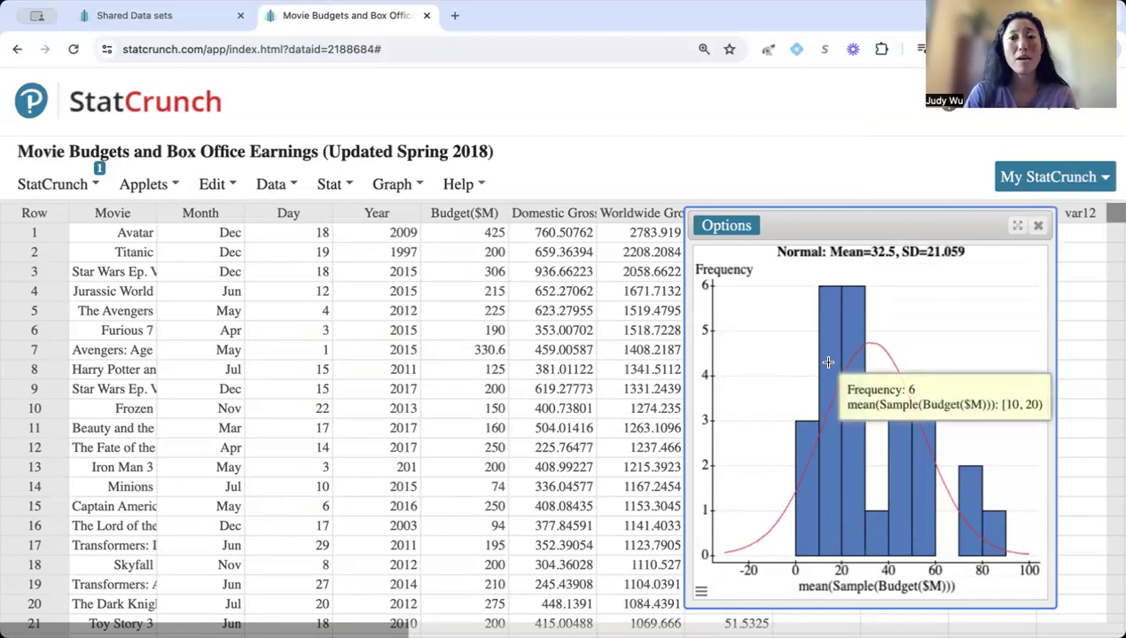